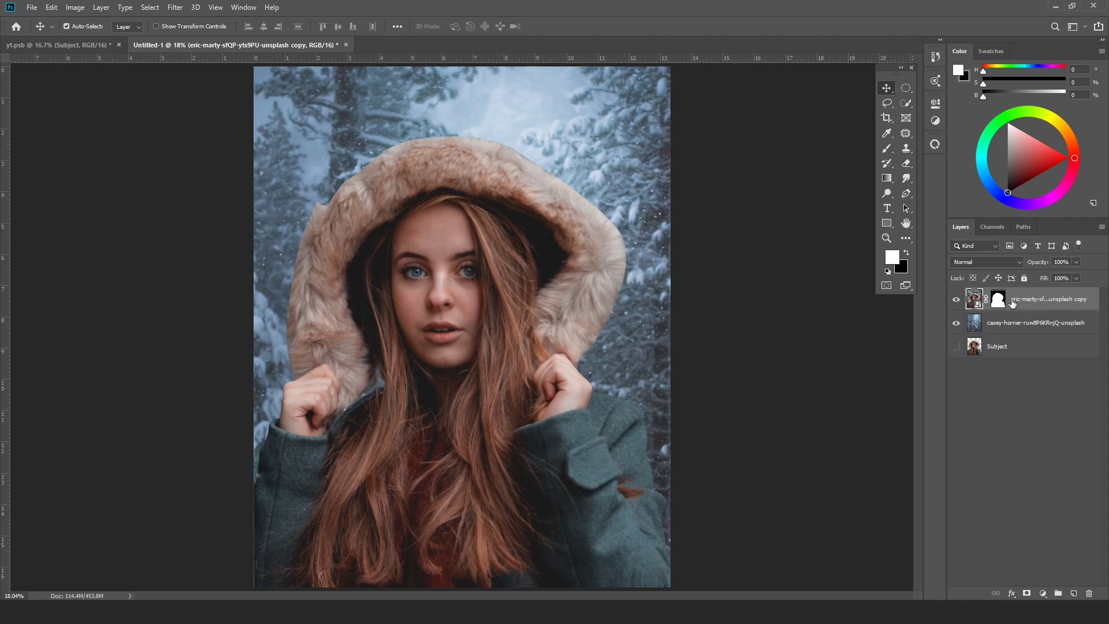
- Inspect the rough fur cutout by switching the masked portrait layer and its layer mask off and back on
click(956, 300)
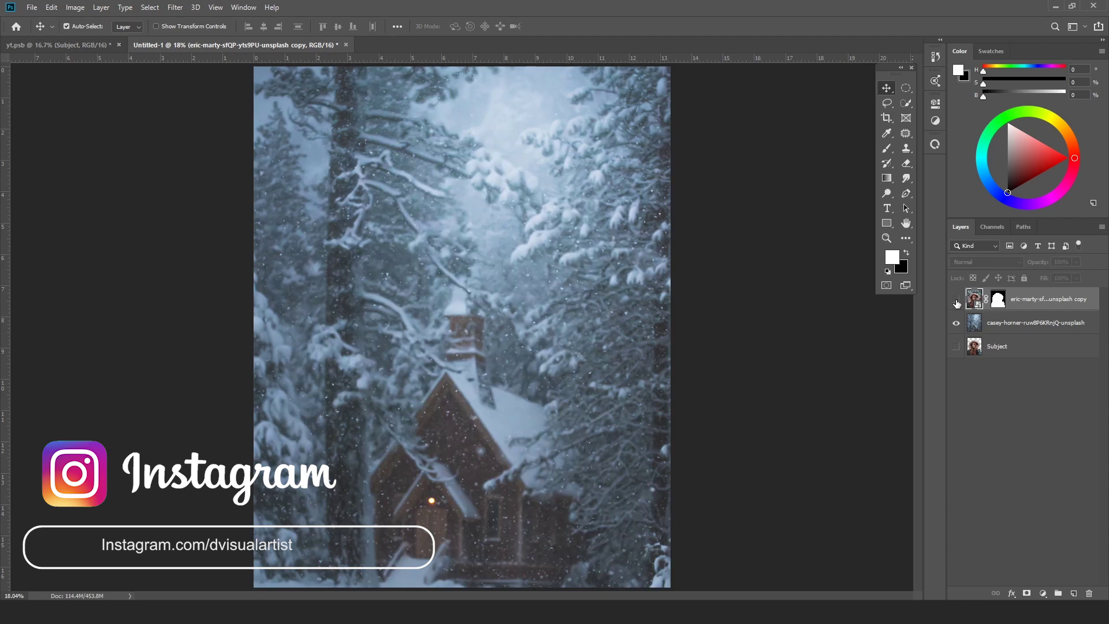
click(956, 299)
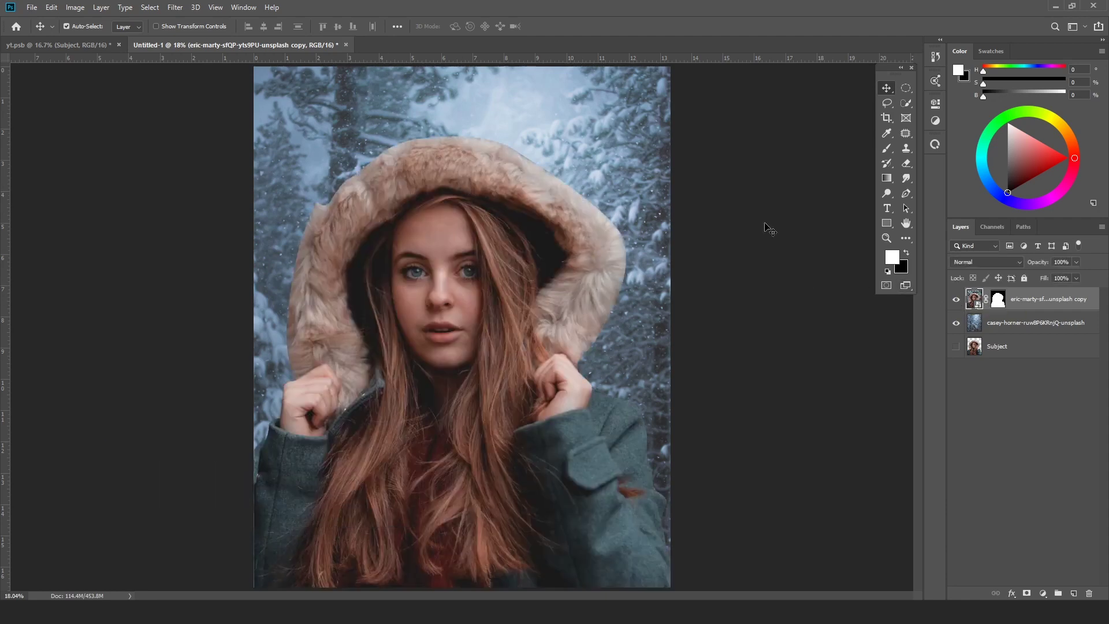
right_click(1000, 305)
click(1011, 306)
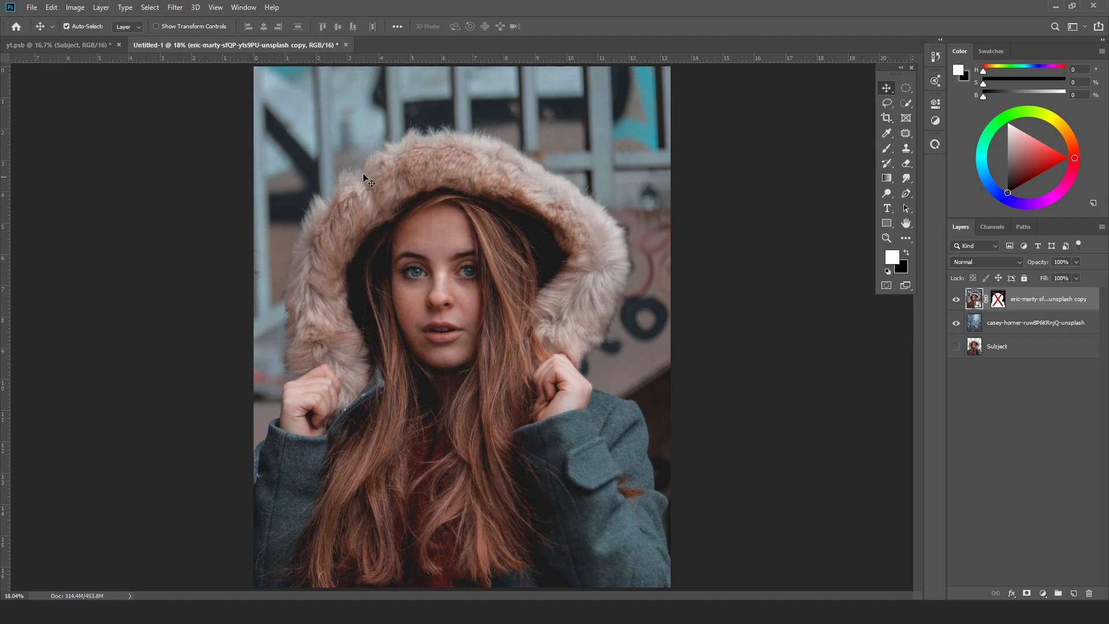
shift+click(998, 299)
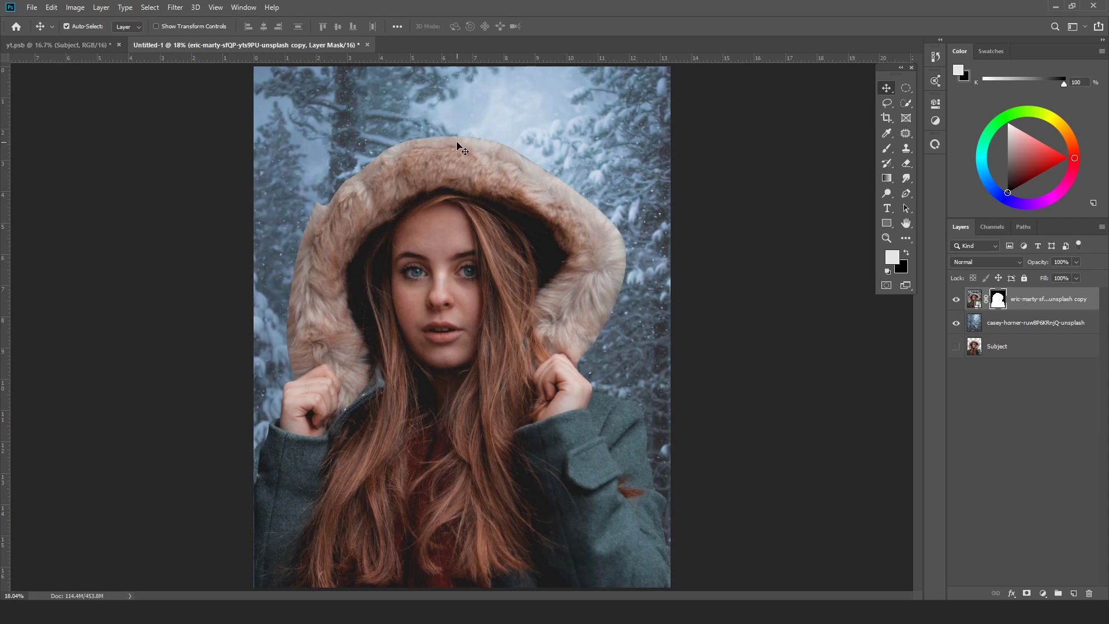
- Replace the rough cutout: hide it and put it at the bottom of the stack, and show the Subject layer on top
click(956, 300)
drag(1044, 306, 1008, 367)
click(956, 322)
drag(1020, 326, 1005, 293)
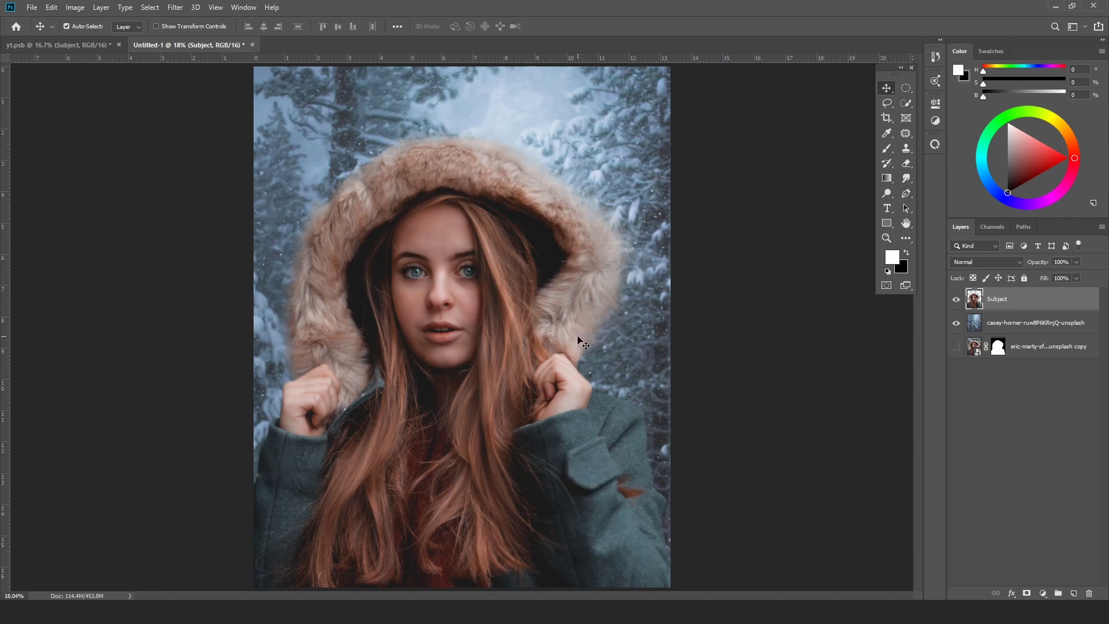
- Hide the Subject layer and desaturate the snowy cabin background slightly with a Hue/Saturation adjustment layer above it
click(956, 299)
click(997, 328)
click(1043, 594)
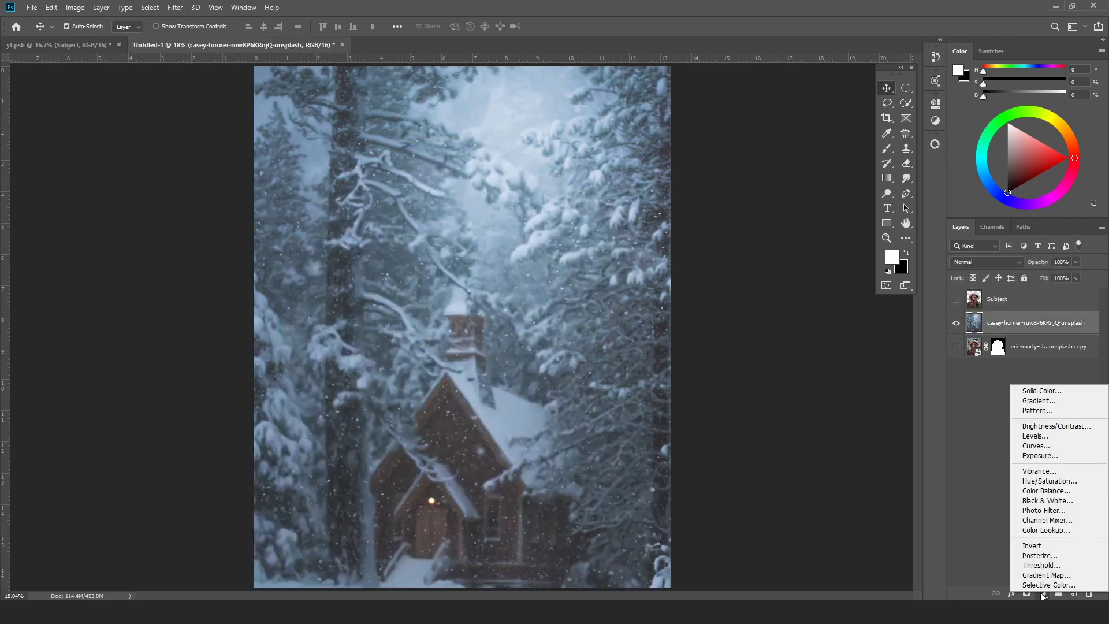
click(1049, 480)
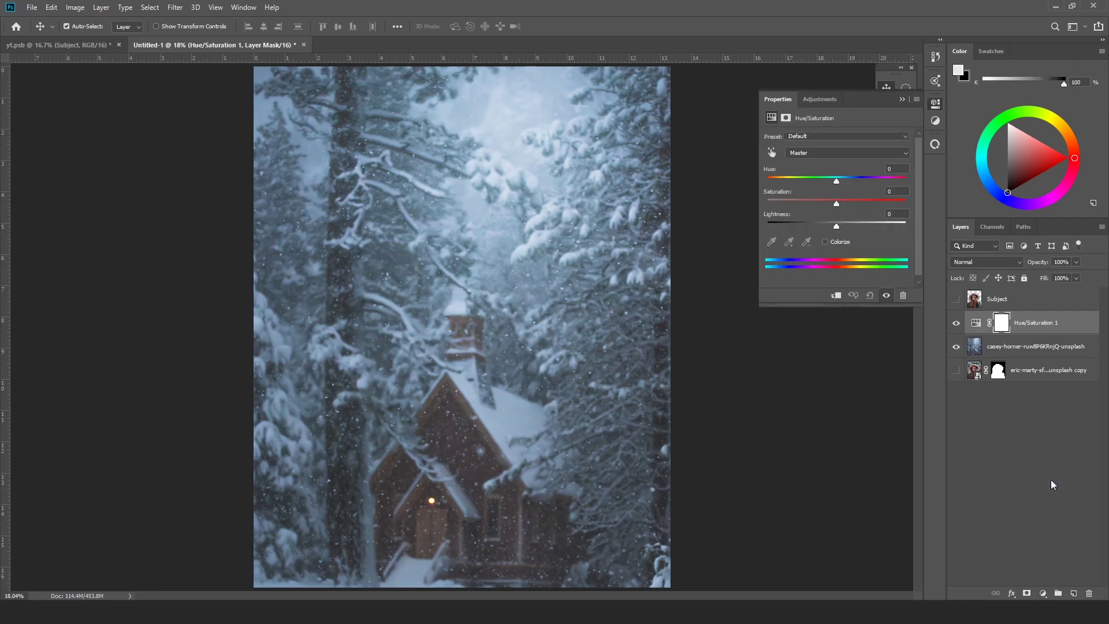
drag(837, 203, 818, 202)
click(903, 99)
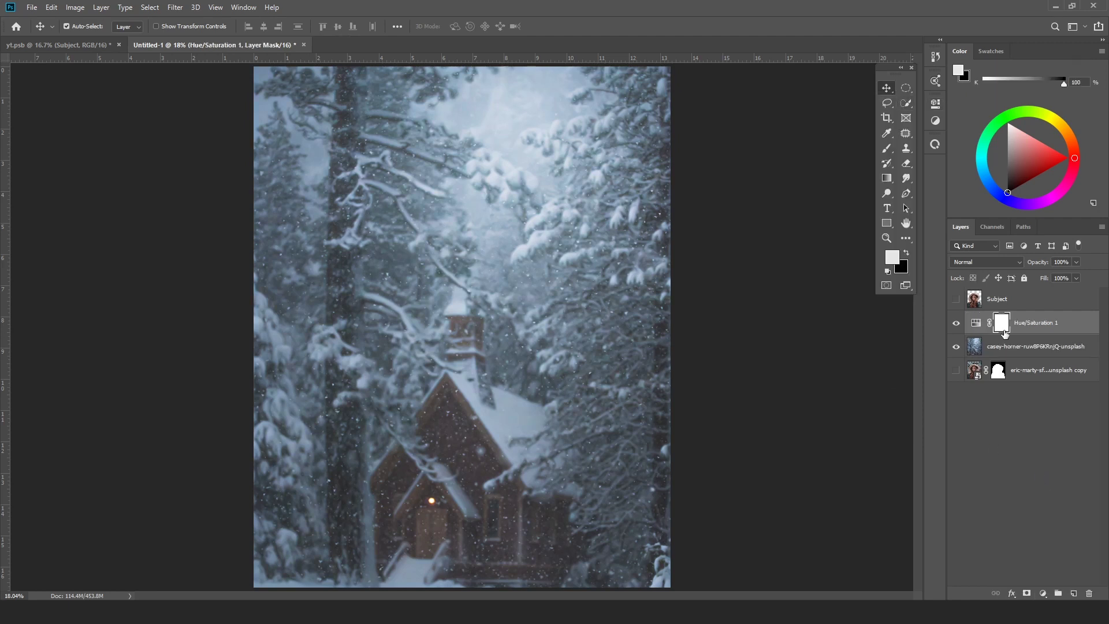
- Darken the background with a Curves adjustment layer, lowering the white end of the RGB curve and pulling the midtones down slightly
click(1042, 594)
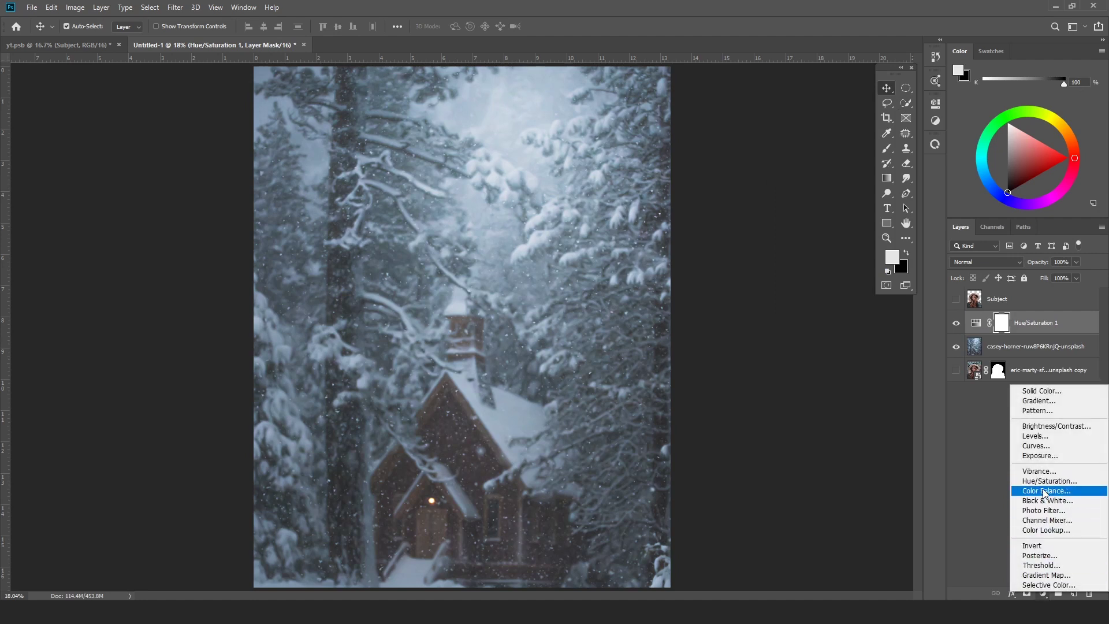
click(1041, 445)
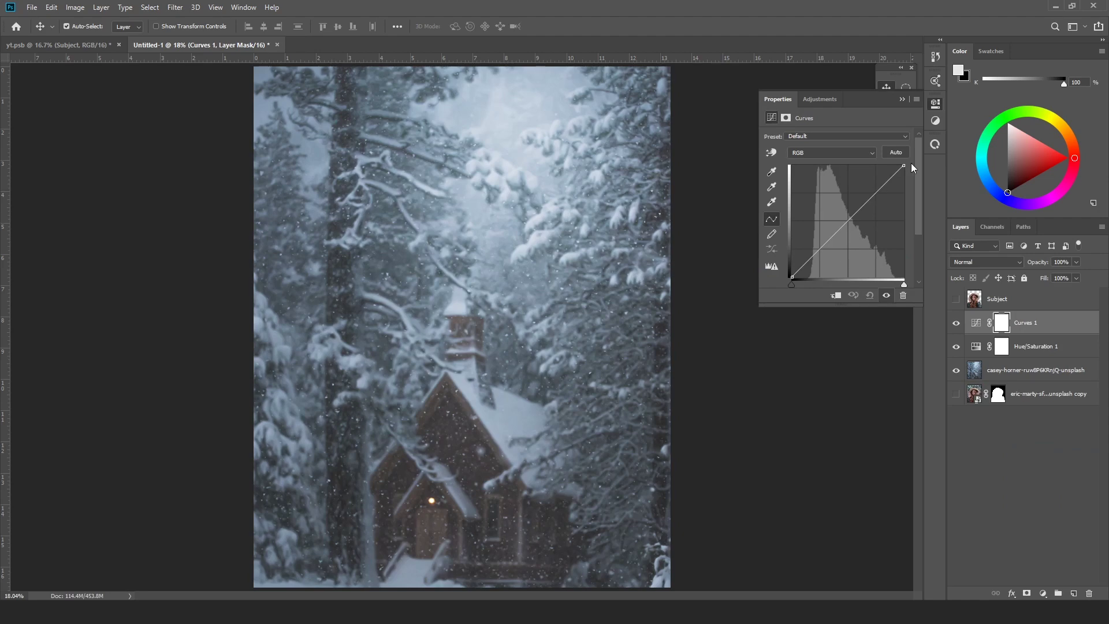
drag(905, 166, 904, 198)
drag(847, 239, 847, 243)
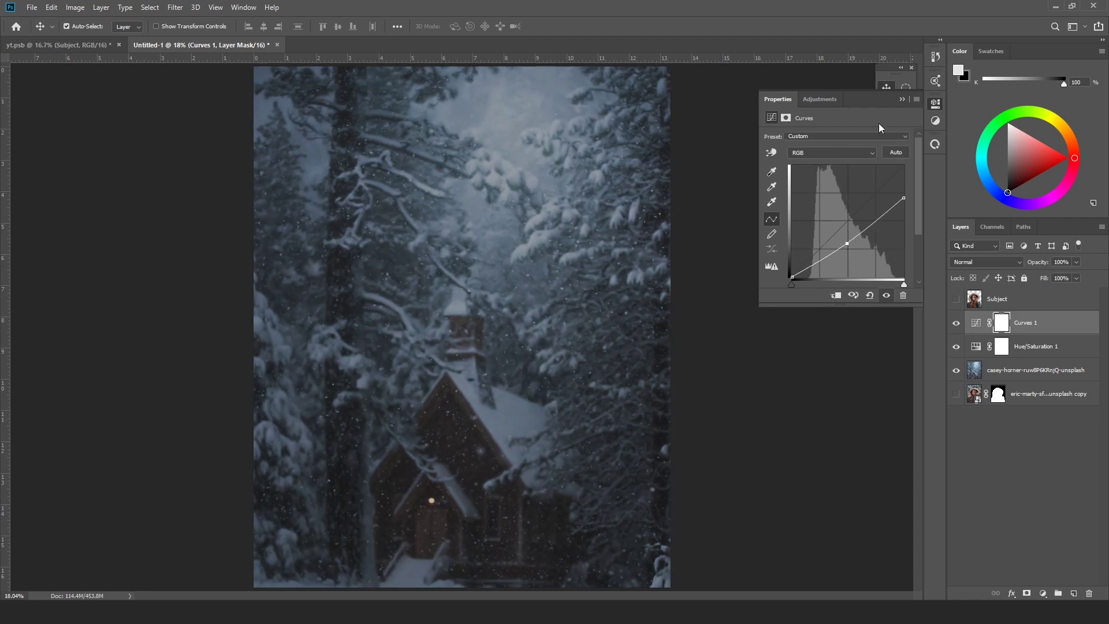
click(901, 101)
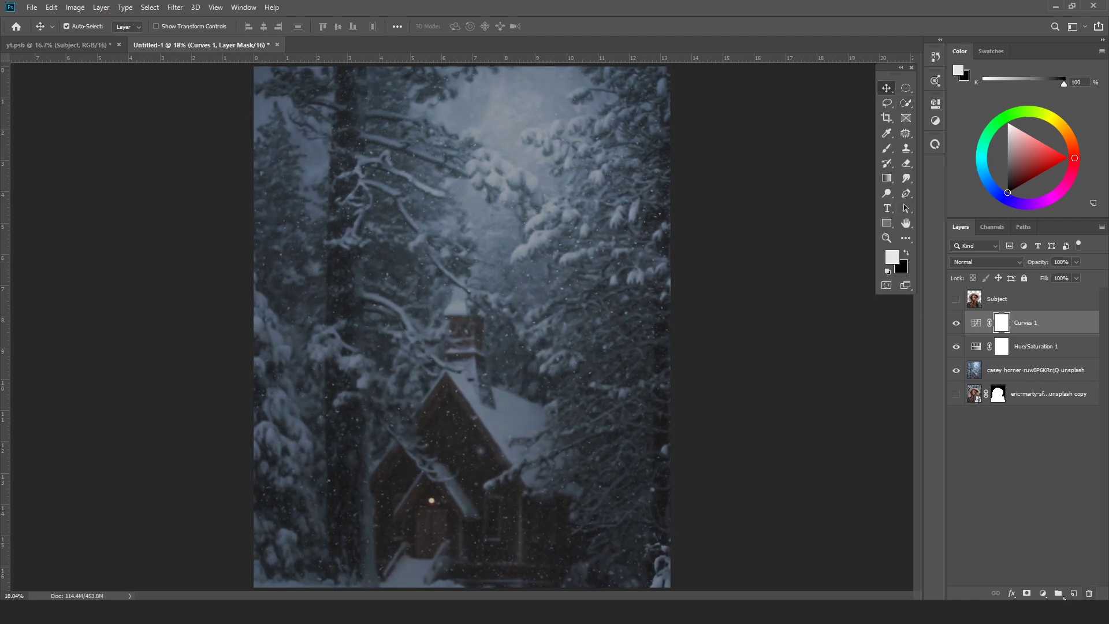
- Add a Levels adjustment layer over the background with midtone input 1.18 and white input 205
click(1043, 595)
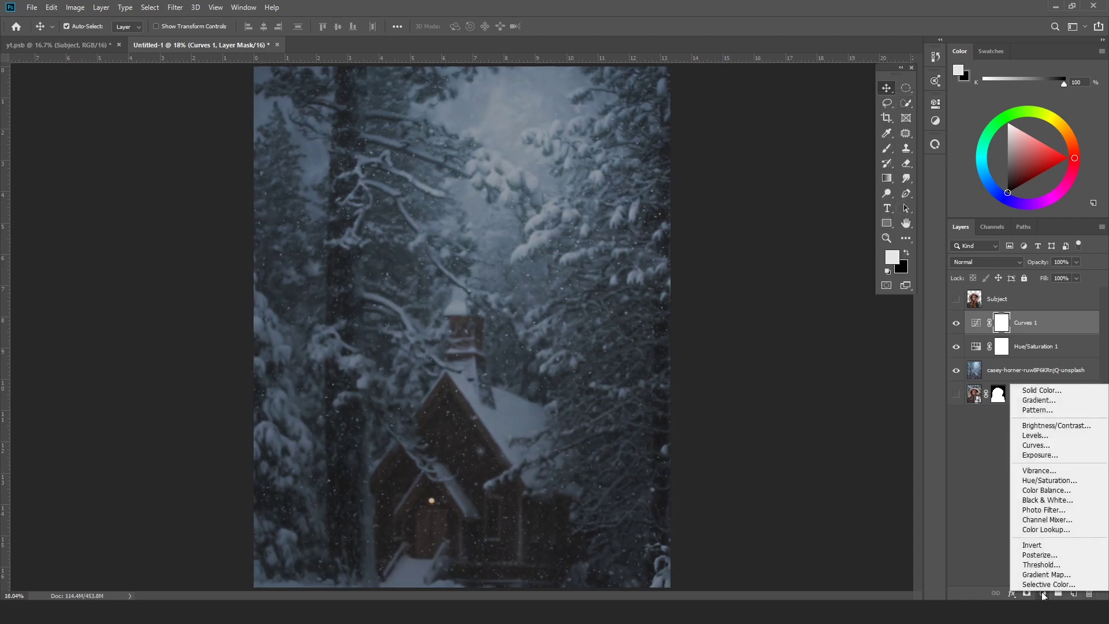
click(1048, 437)
drag(907, 220, 881, 221)
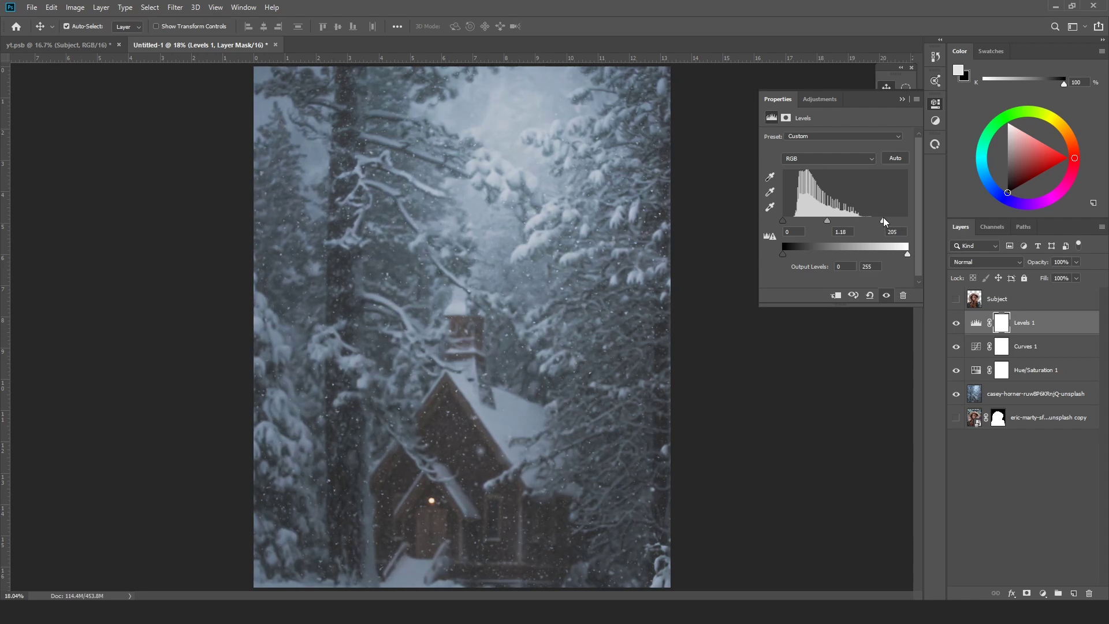
click(903, 99)
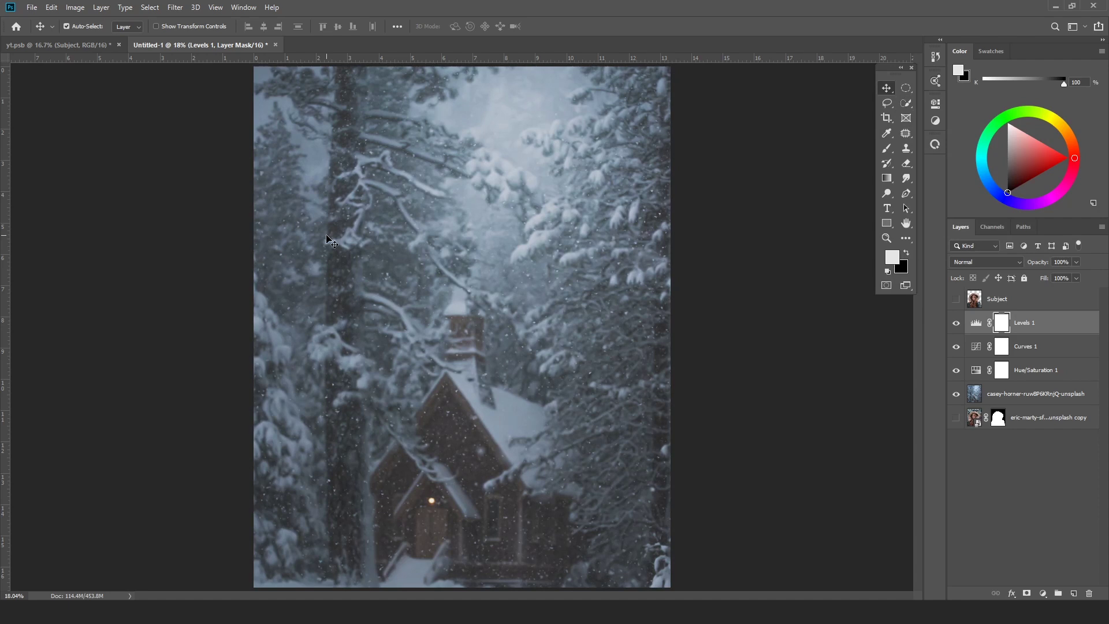
- Compare the adjusted background with and without the Subject layer
click(955, 300)
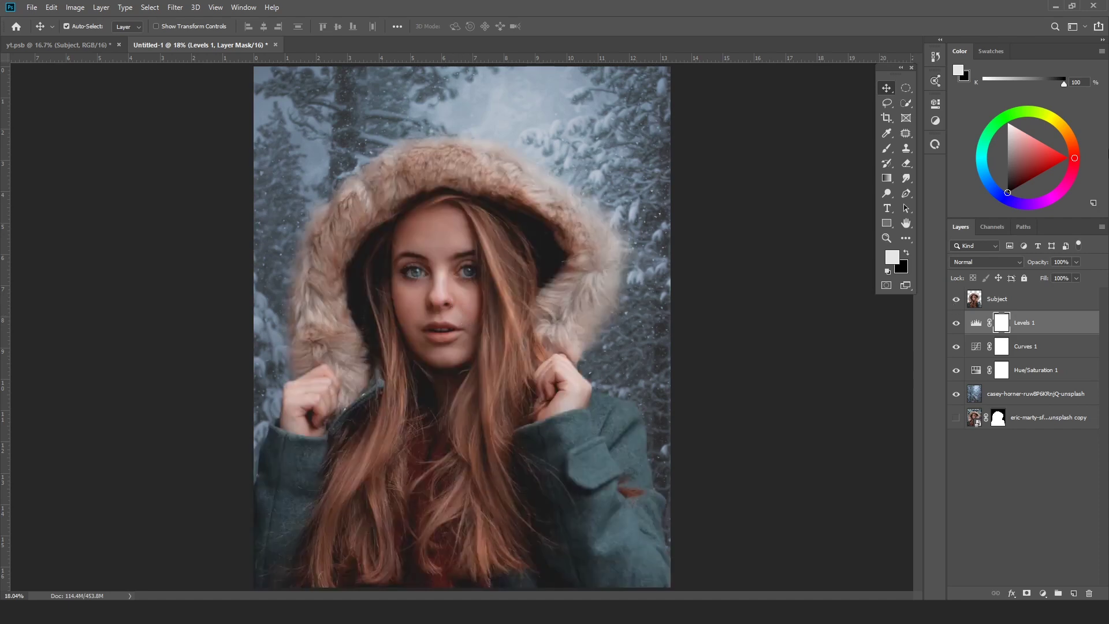
click(955, 299)
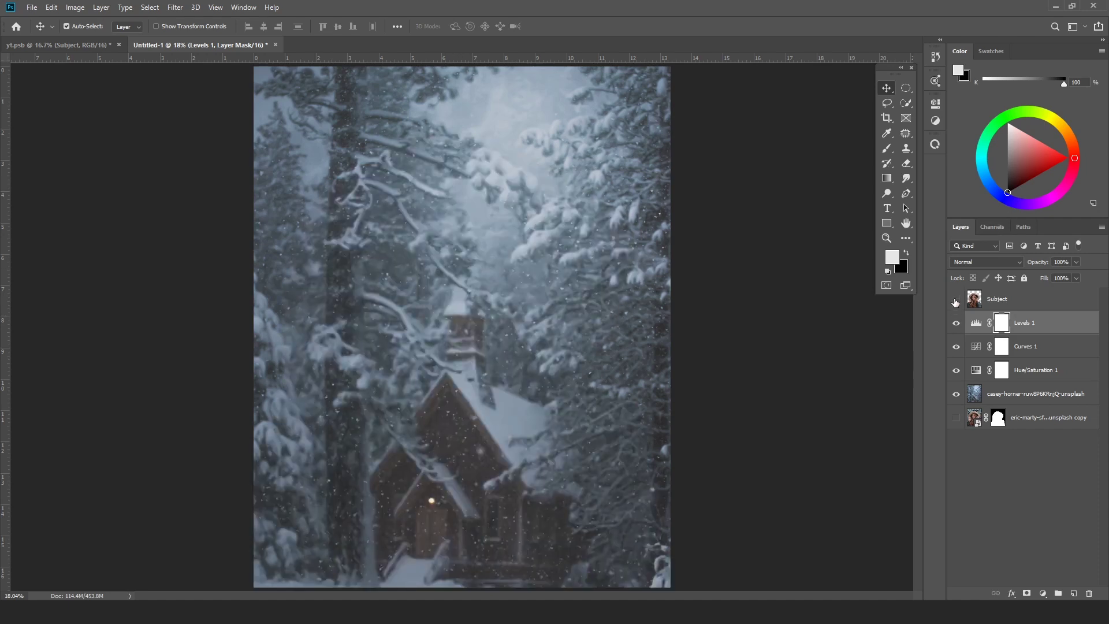
click(955, 300)
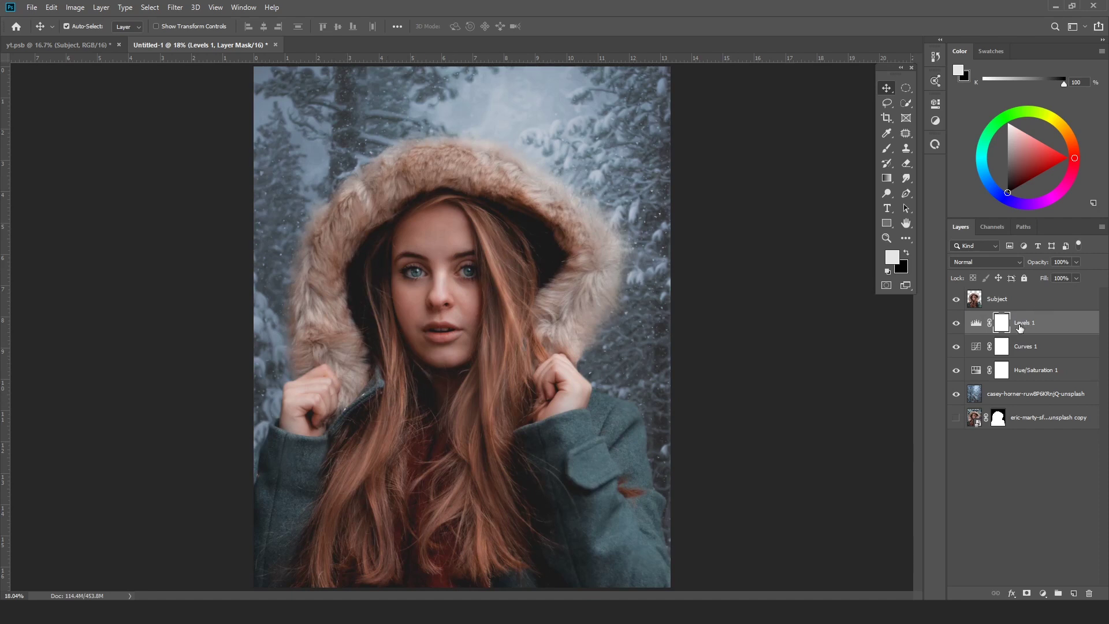
click(956, 300)
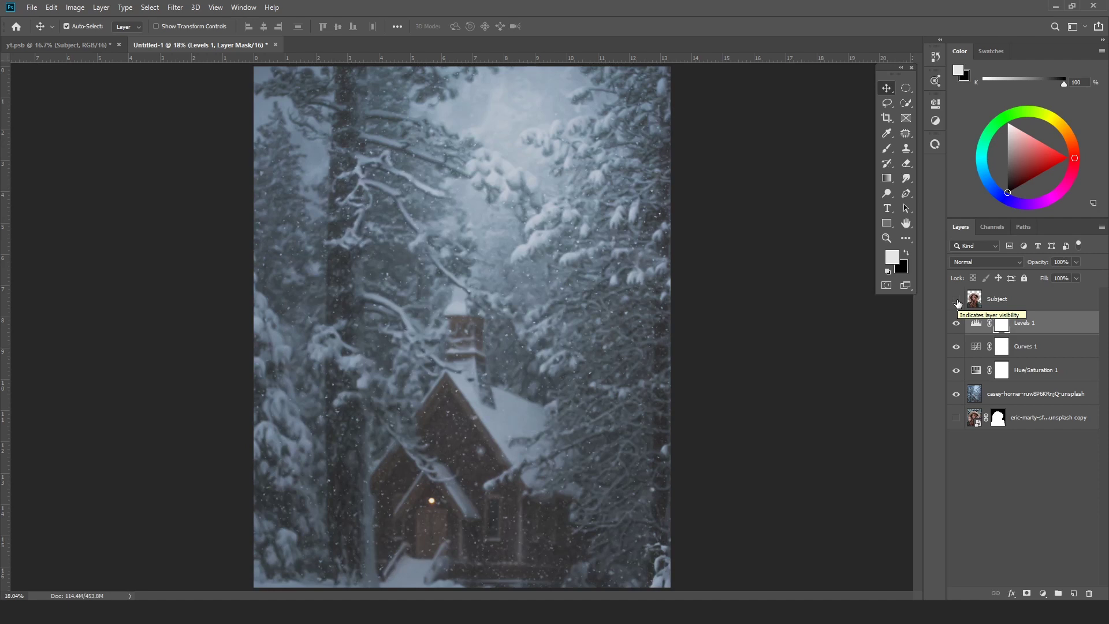
- Show the Subject layer and add a Hue/Saturation adjustment above it, clipped to the subject
click(987, 301)
click(955, 299)
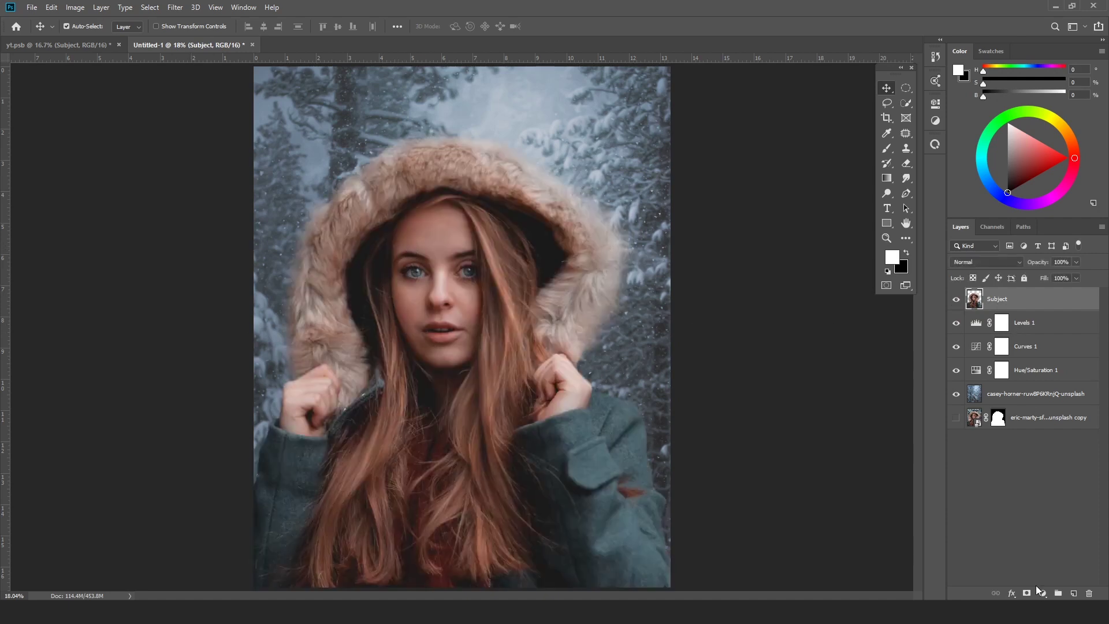
click(1042, 592)
click(1048, 481)
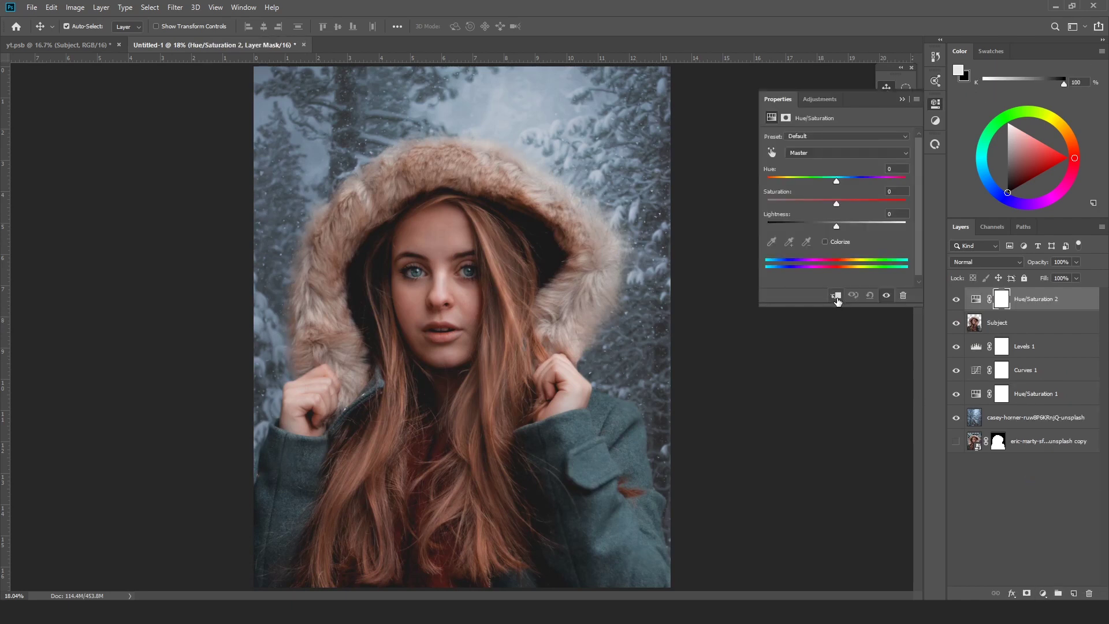
click(836, 296)
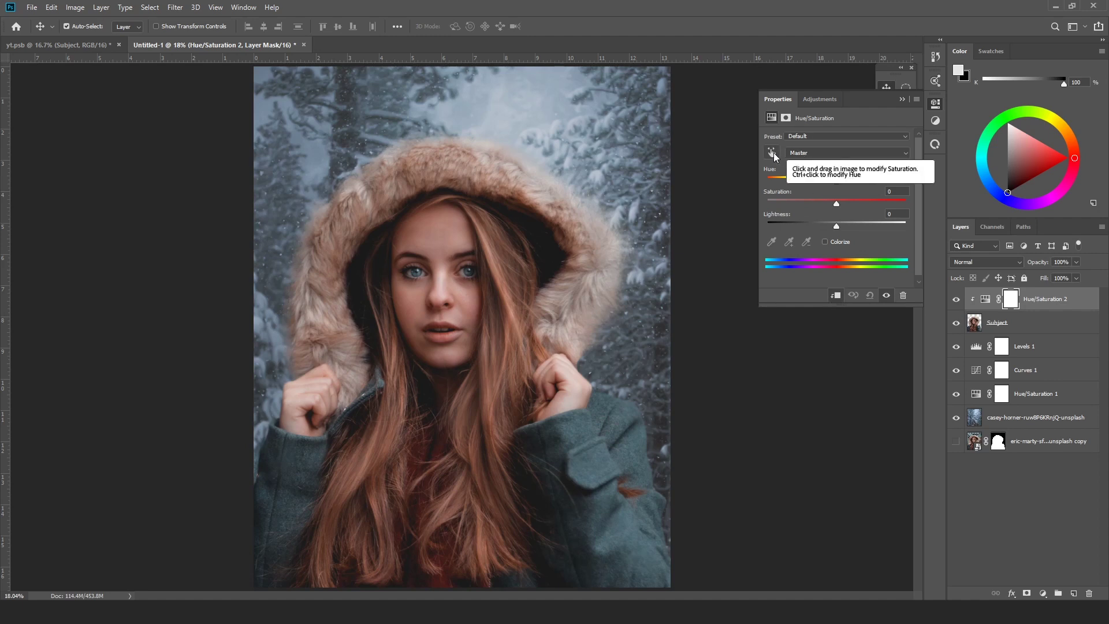
- Reduce the saturation of the subject's Reds with the on-image adjustment tool, sampling the skin on the forehead
click(774, 153)
click(443, 232)
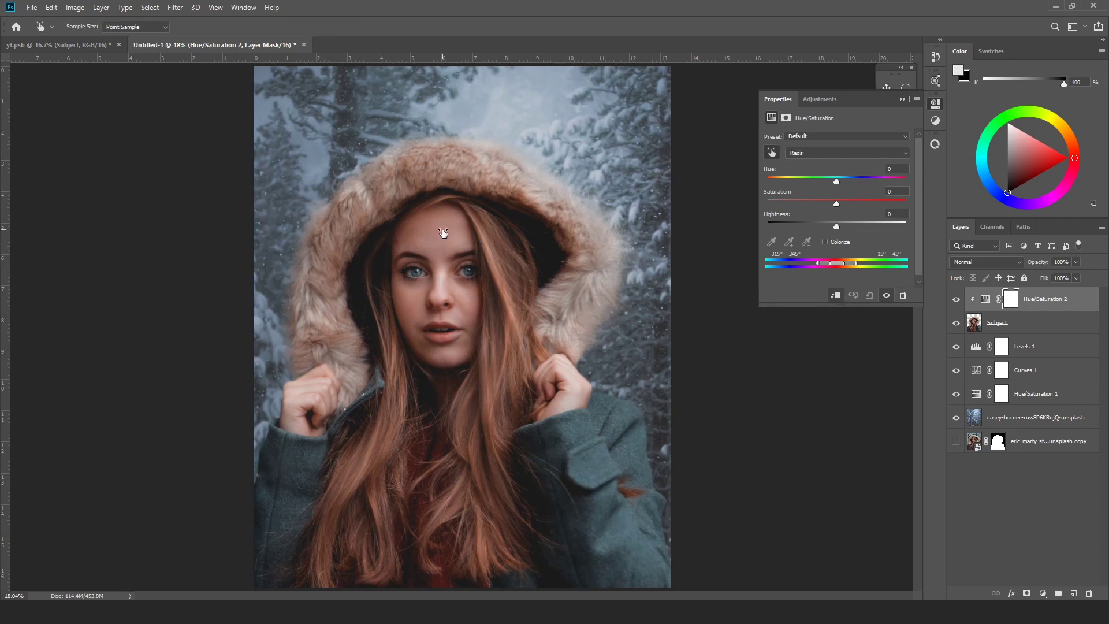
drag(443, 232, 408, 233)
drag(409, 234, 409, 233)
click(901, 100)
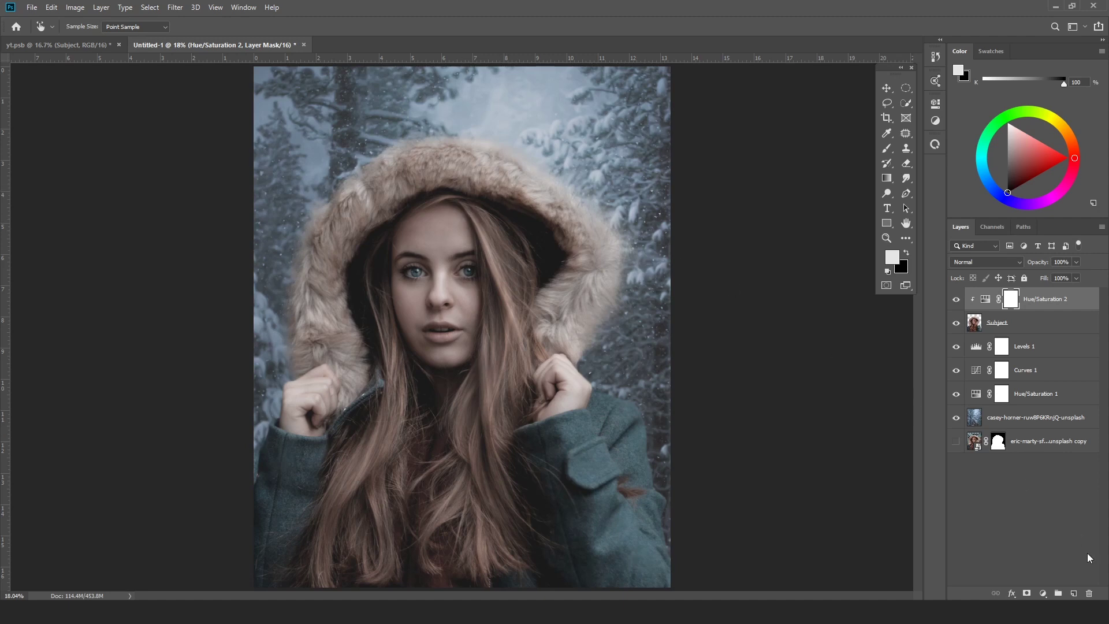
- Add a Curves adjustment clipped to the subject and darken it strongly by lowering the curve's white end and midtones
click(1043, 593)
click(1036, 450)
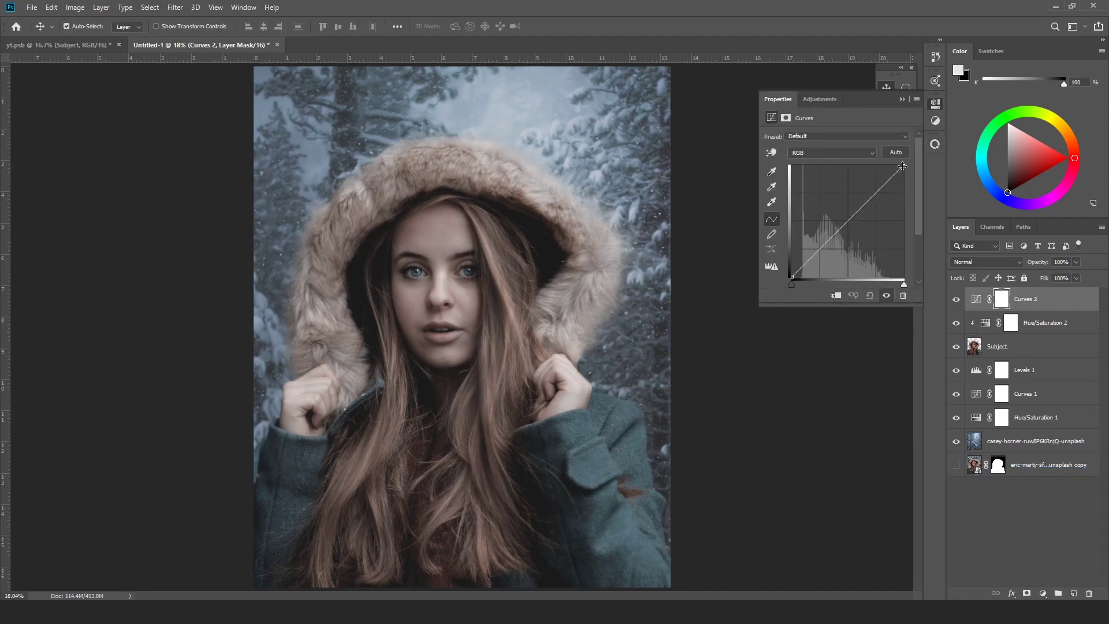
drag(904, 166, 913, 211)
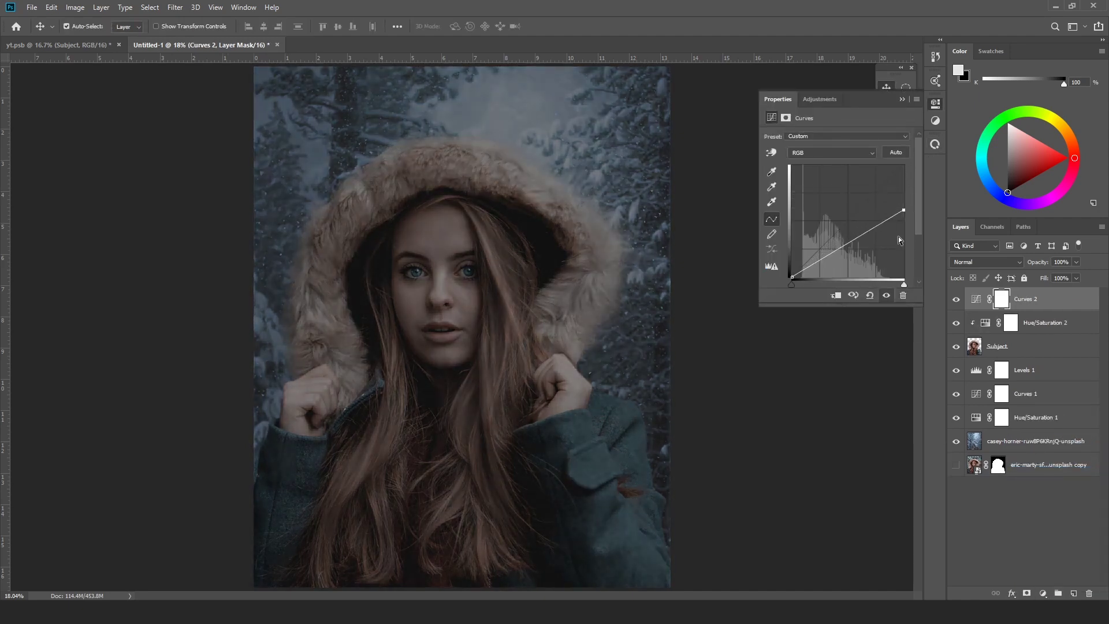
click(836, 296)
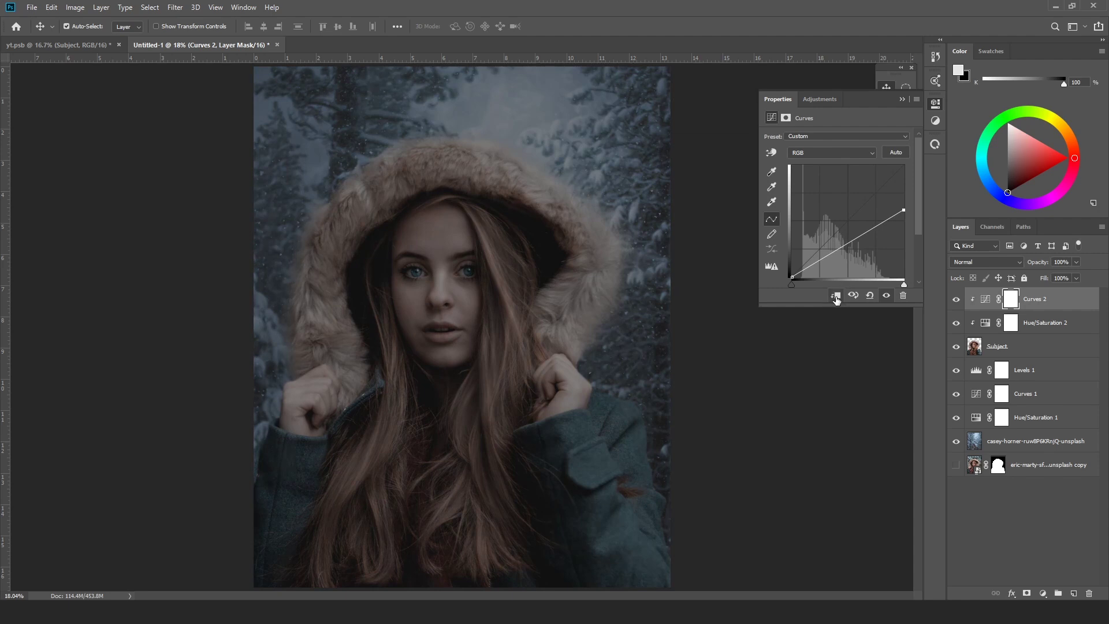
drag(851, 242, 850, 250)
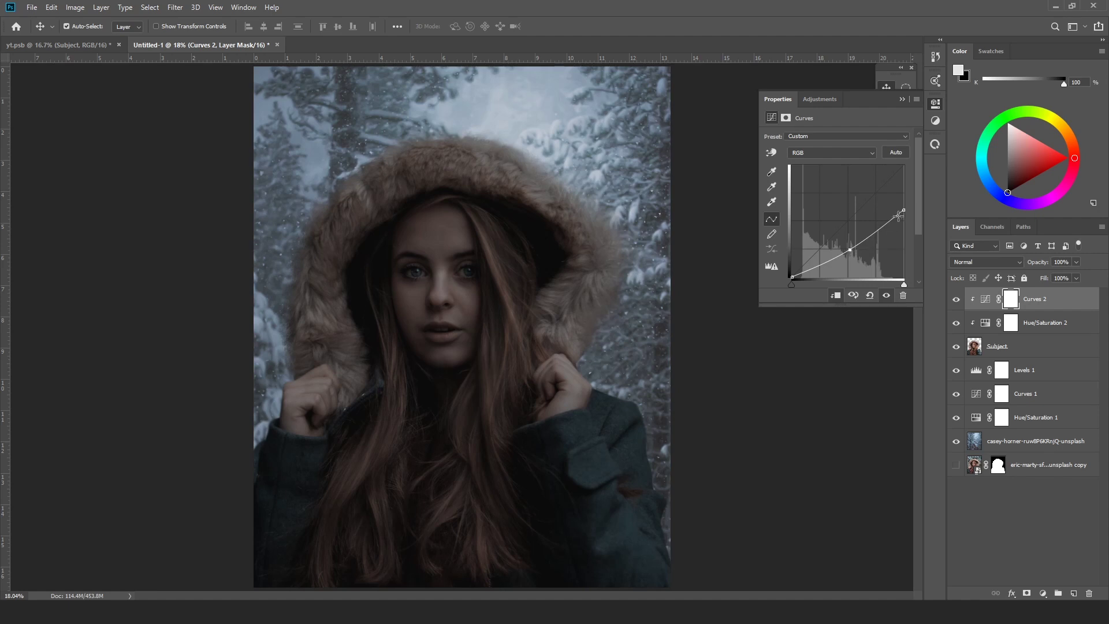
click(901, 99)
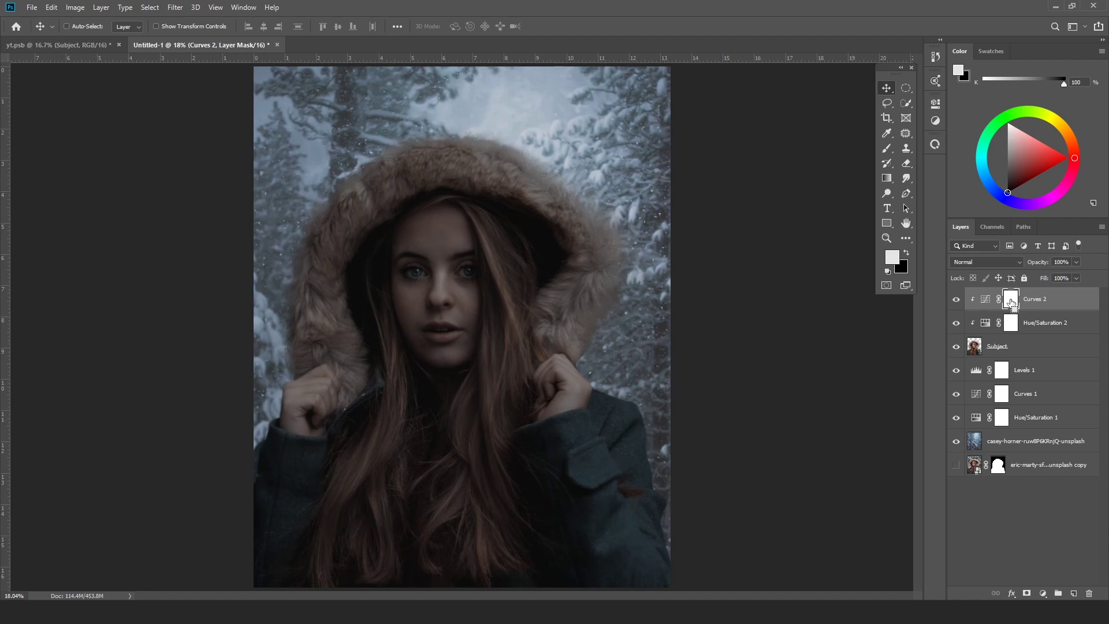
- Invert the mask of the subject's Curves layer to black and switch to the Brush tool
key(ctrl+i)
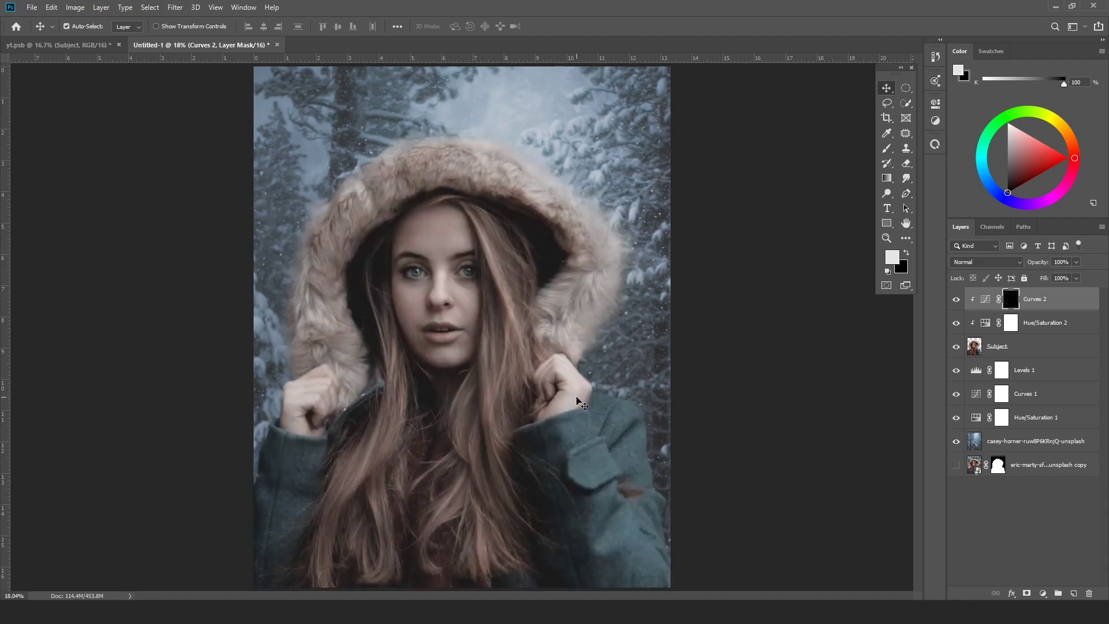
key(b)
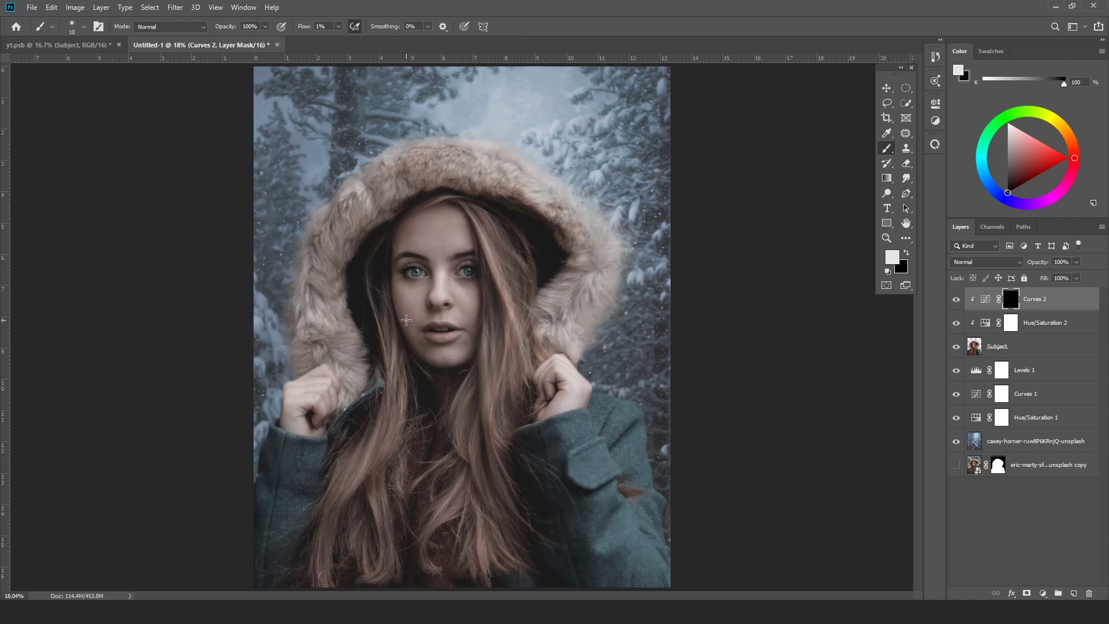
key(backslash)
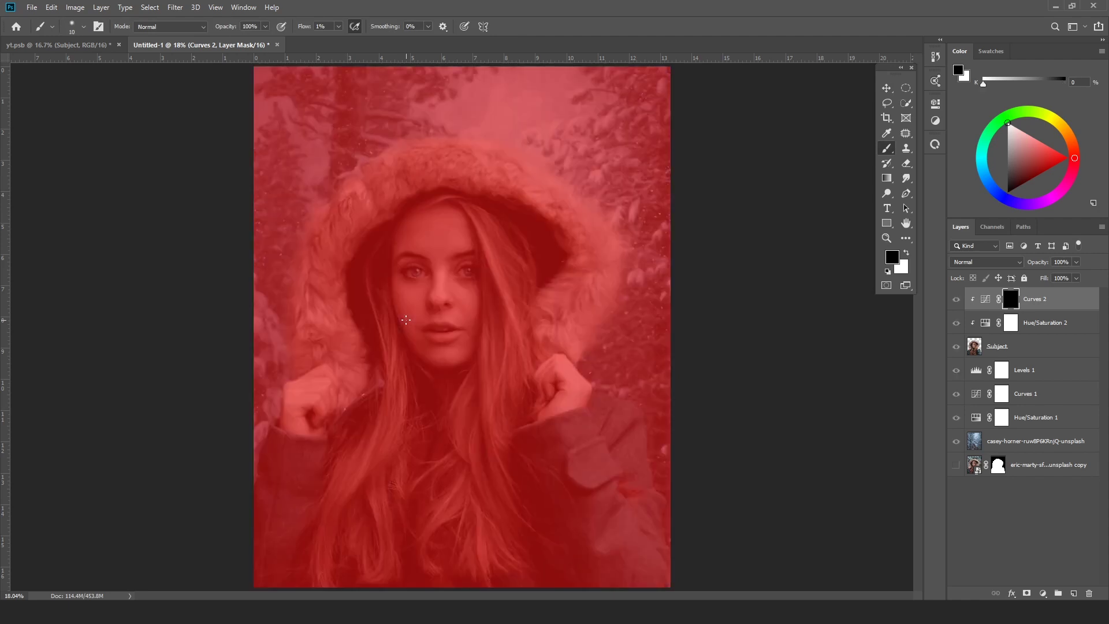
key(backslash)
- Set up the Soft Round Pressure Opacity and Flow brush at 1400 px with white as the foreground color
key(bracketright)
key(bracketright)
key(bracketright)
key(bracketright)
key(bracketright)
key(bracketright)
key(bracketright)
key(bracketright)
key(bracketright)
key(bracketright)
key(bracketright)
key(bracketright)
key(bracketright)
key(bracketright)
key(bracketright)
key(bracketright)
key(bracketright)
key(bracketright)
key(bracketright)
key(bracketright)
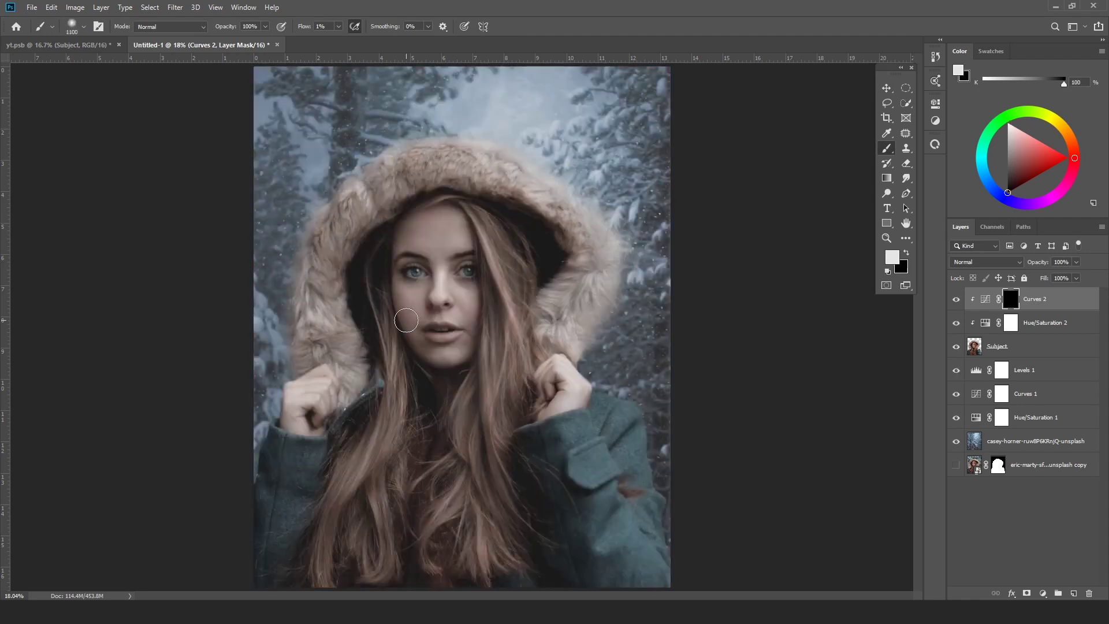
key(bracketleft)
key(bracketleft)
key(bracketleft)
right_click(406, 319)
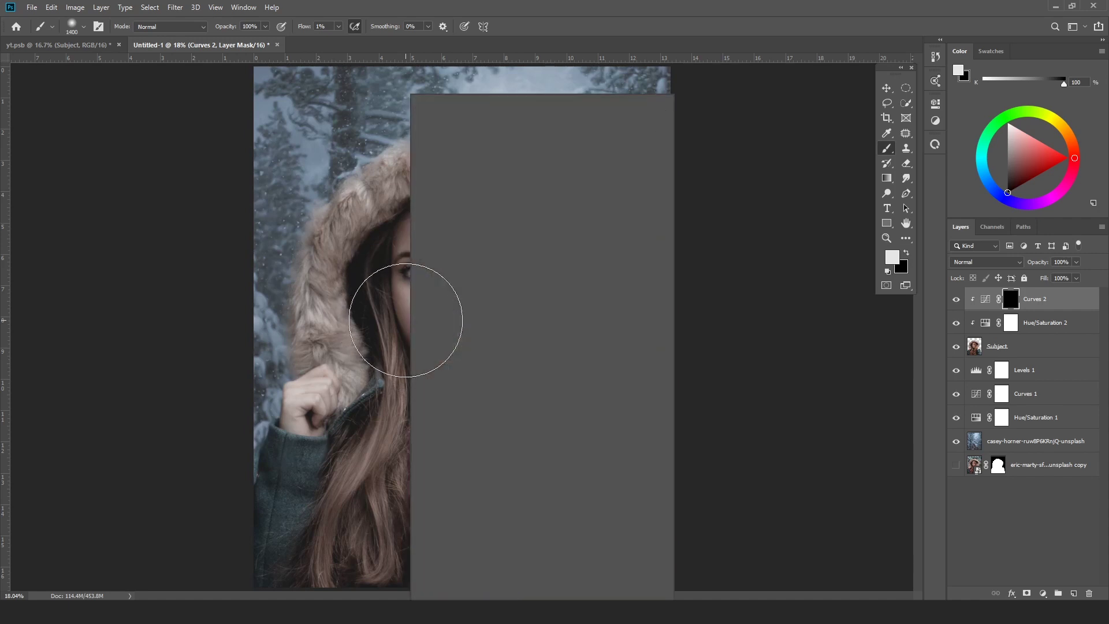
click(425, 197)
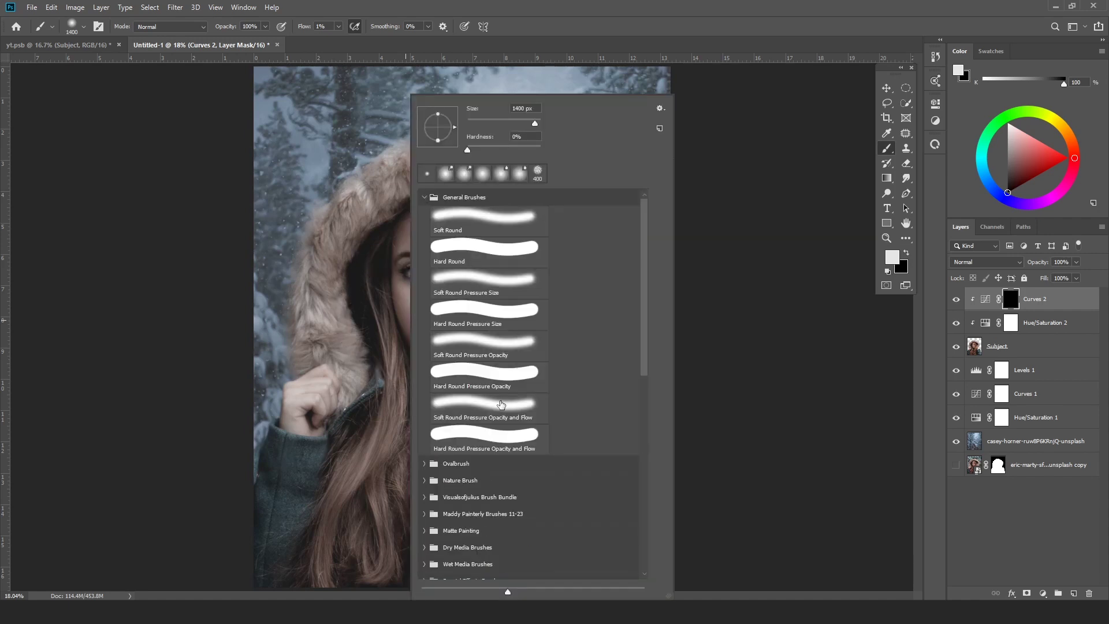
click(452, 407)
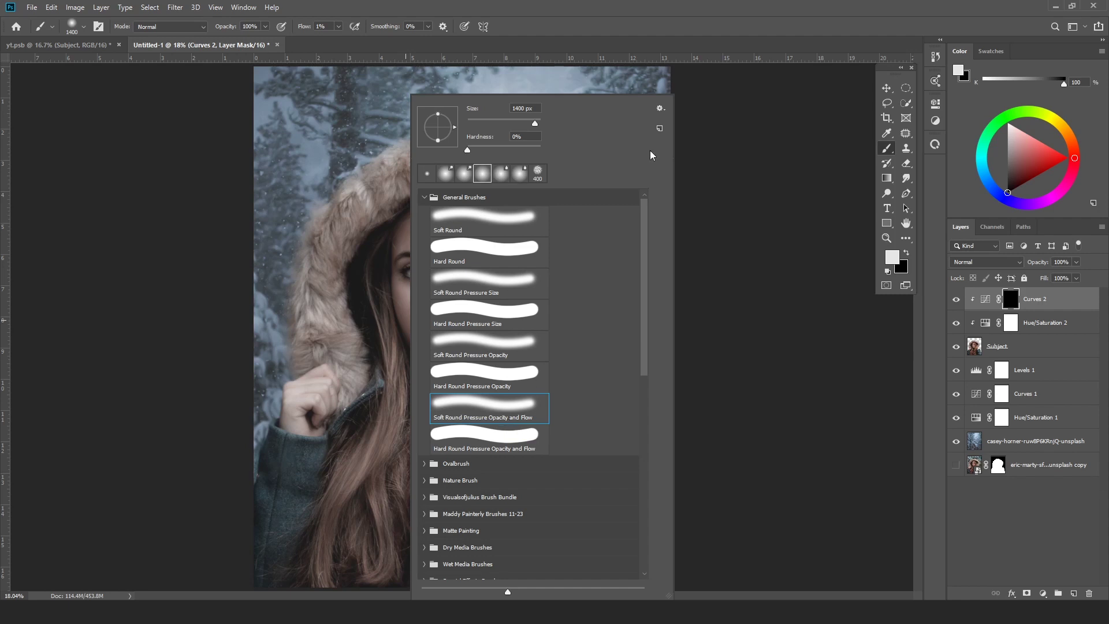
key(Return)
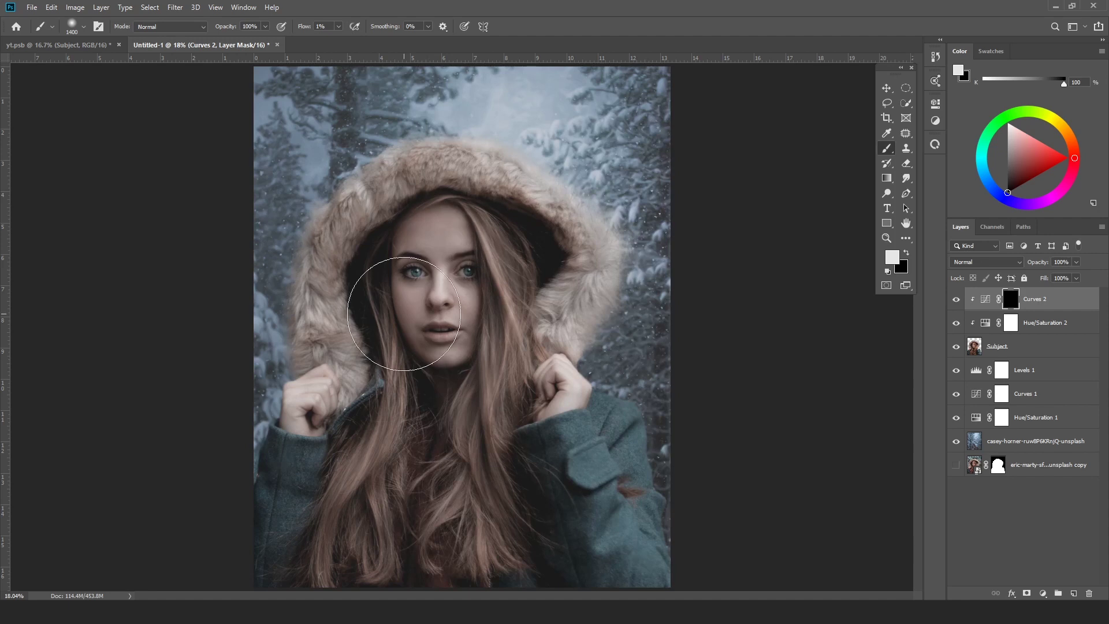
- Paint soft shadows over the face and surrounding hair on the Curves 2 mask, using airbrush build-up, 4% flow and an initial 800 px brush
key(bracketleft)
key(bracketleft)
key(bracketleft)
key(bracketleft)
key(bracketleft)
key(bracketleft)
click(354, 27)
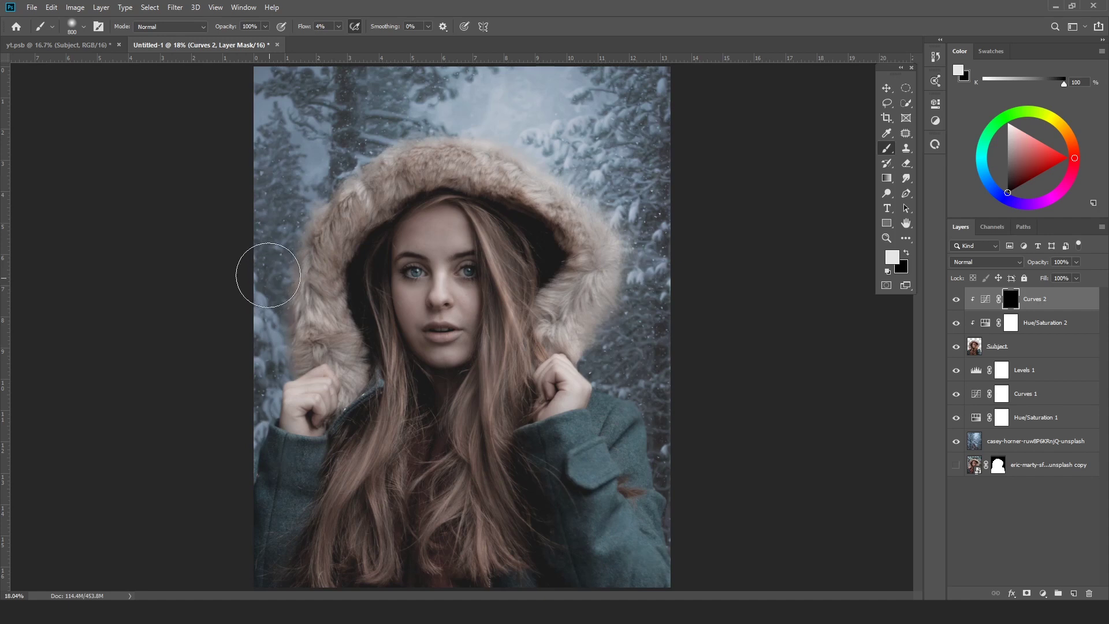
drag(268, 272, 342, 315)
key(bracketleft)
key(bracketleft)
key(bracketleft)
key(bracketleft)
mouse_move(336, 330)
mouse_down()
mouse_move(342, 359)
mouse_move(344, 317)
mouse_move(346, 346)
mouse_move(331, 340)
mouse_move(331, 320)
mouse_move(346, 248)
mouse_move(454, 176)
mouse_move(365, 246)
mouse_move(344, 349)
mouse_move(358, 216)
mouse_move(460, 174)
mouse_move(516, 203)
mouse_move(480, 180)
mouse_move(509, 179)
mouse_move(499, 192)
mouse_move(419, 183)
mouse_move(372, 211)
mouse_move(342, 258)
mouse_move(363, 409)
mouse_move(352, 287)
mouse_move(393, 204)
mouse_move(421, 183)
mouse_move(455, 178)
mouse_move(564, 232)
mouse_move(577, 271)
mouse_move(539, 302)
mouse_move(567, 258)
mouse_move(565, 235)
mouse_move(503, 194)
mouse_move(435, 190)
mouse_move(374, 217)
mouse_move(292, 291)
mouse_move(332, 290)
mouse_move(345, 316)
mouse_move(374, 217)
mouse_move(337, 290)
mouse_move(359, 333)
mouse_move(404, 317)
mouse_move(385, 343)
mouse_move(374, 300)
mouse_move(402, 219)
mouse_move(474, 201)
mouse_move(421, 210)
mouse_move(467, 226)
mouse_move(414, 238)
mouse_move(478, 218)
mouse_move(514, 240)
mouse_move(525, 273)
mouse_move(389, 235)
mouse_move(455, 198)
mouse_move(508, 310)
mouse_move(430, 294)
mouse_move(465, 330)
mouse_move(368, 440)
mouse_move(403, 359)
mouse_move(485, 278)
mouse_up()
- Lower the brush flow to 2% and paint shadows over the hands, hair and coat on the Curves 2 mask
key(shift+1)
key(bracketleft)
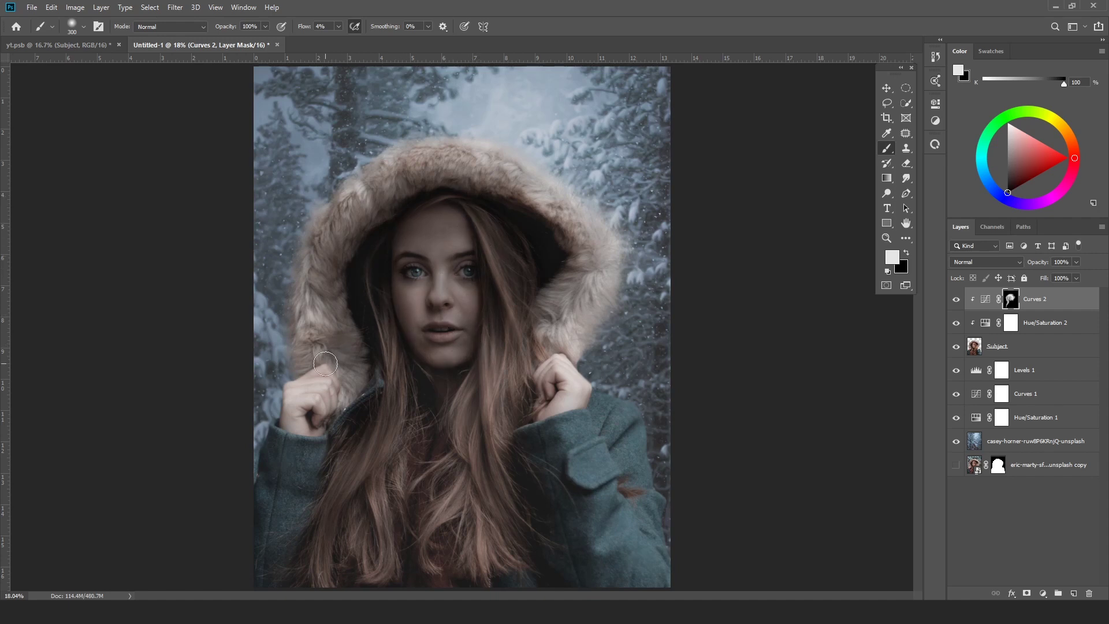
key(bracketright)
mouse_move(329, 362)
mouse_down()
mouse_move(306, 395)
mouse_move(278, 522)
mouse_move(310, 462)
mouse_move(307, 355)
mouse_move(408, 396)
mouse_move(376, 539)
mouse_move(485, 398)
mouse_move(463, 421)
mouse_move(505, 230)
mouse_move(552, 408)
mouse_move(553, 543)
mouse_move(613, 451)
mouse_up()
key(bracketright)
key(bracketright)
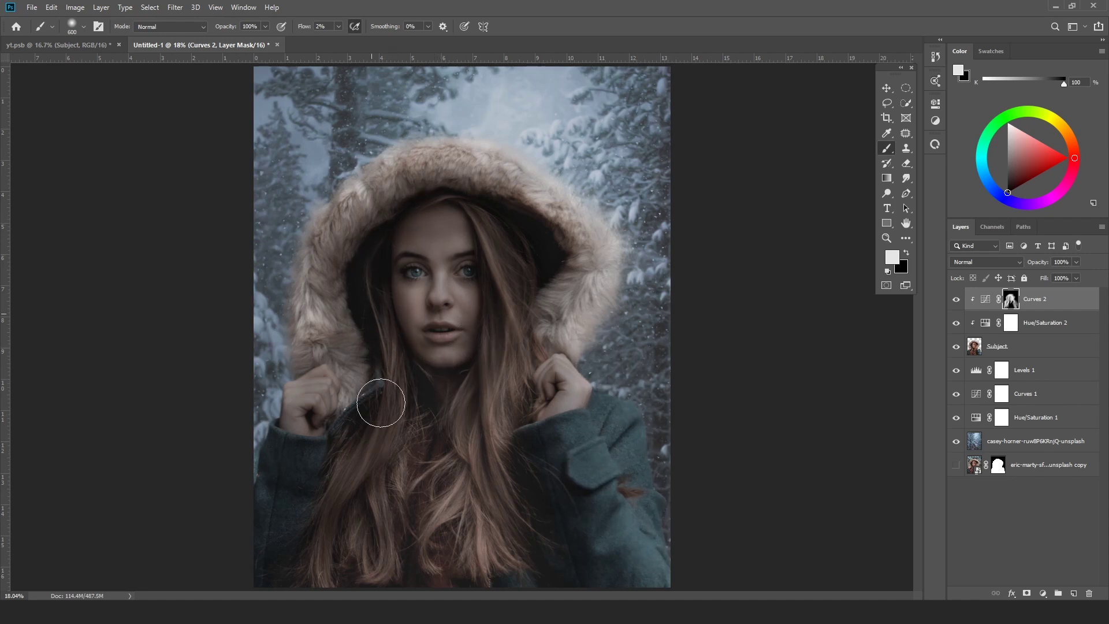
key(bracketleft)
key(bracketleft)
key(bracketleft)
key(bracketleft)
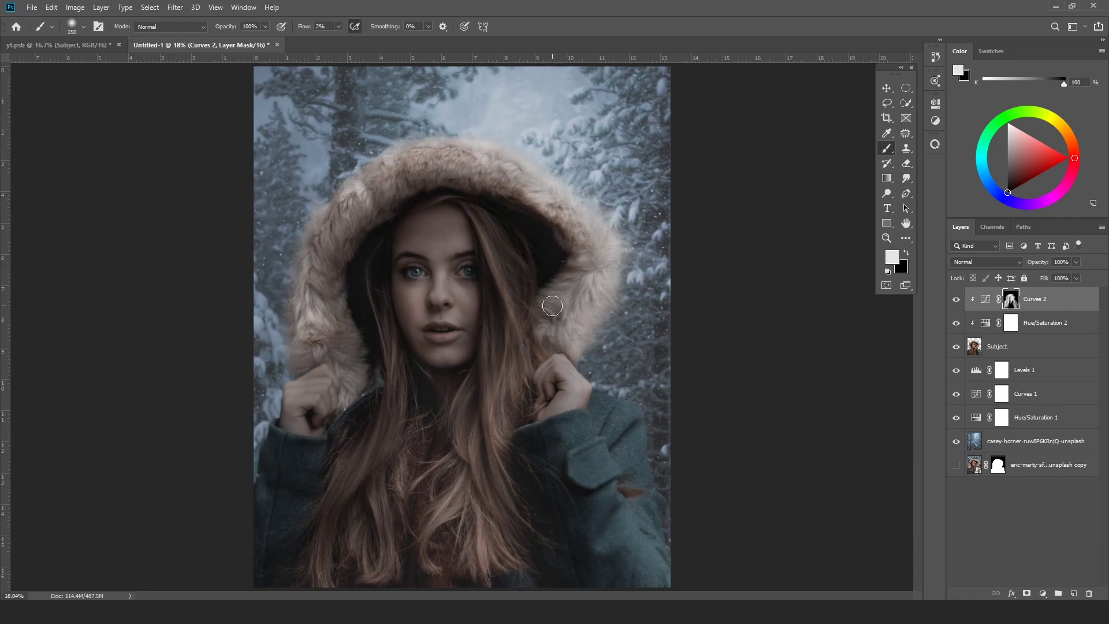
- Toggle the Curves 2 layer's visibility to compare the subject with and without the painted shadows
click(962, 306)
click(963, 307)
click(963, 307)
- Add a Levels adjustment clipped to the subject and brighten it strongly by lowering the white input level
click(1043, 593)
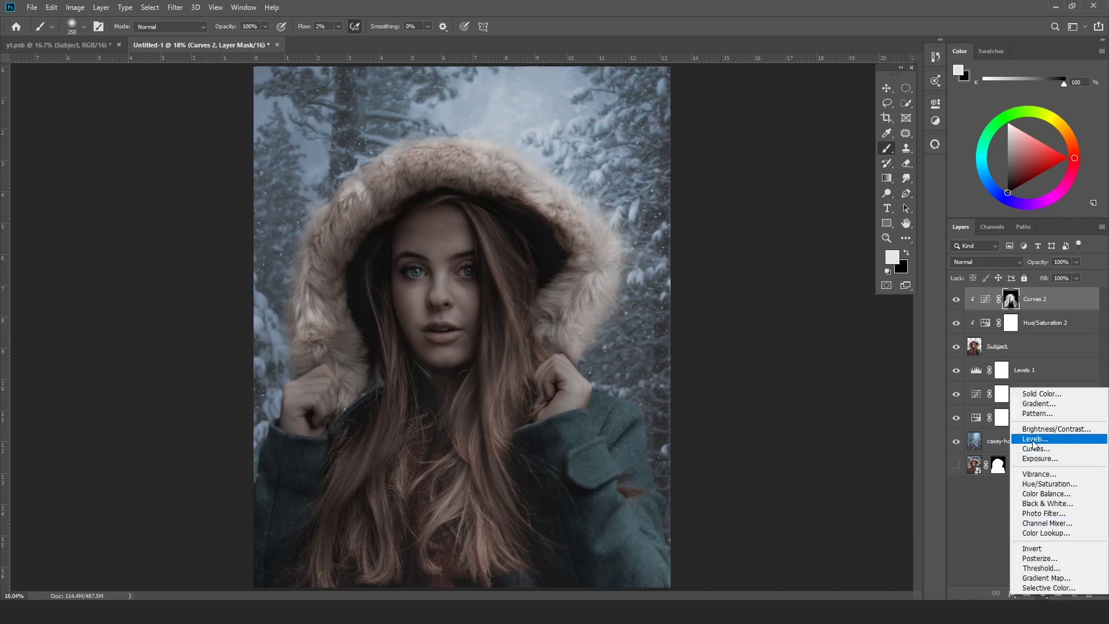
click(997, 441)
click(835, 295)
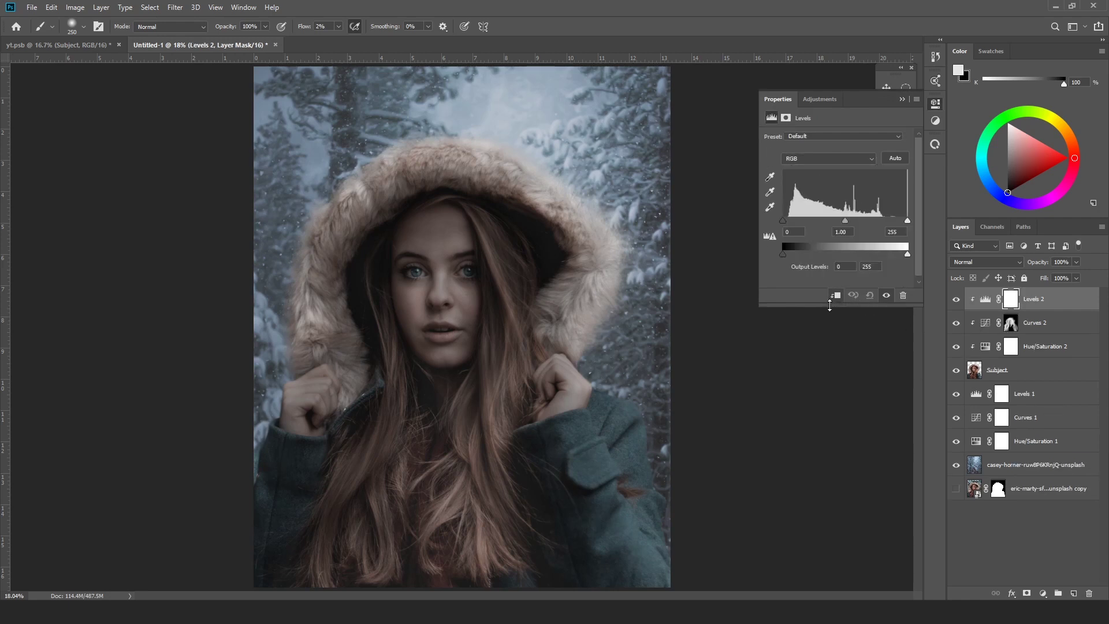
drag(908, 221, 832, 221)
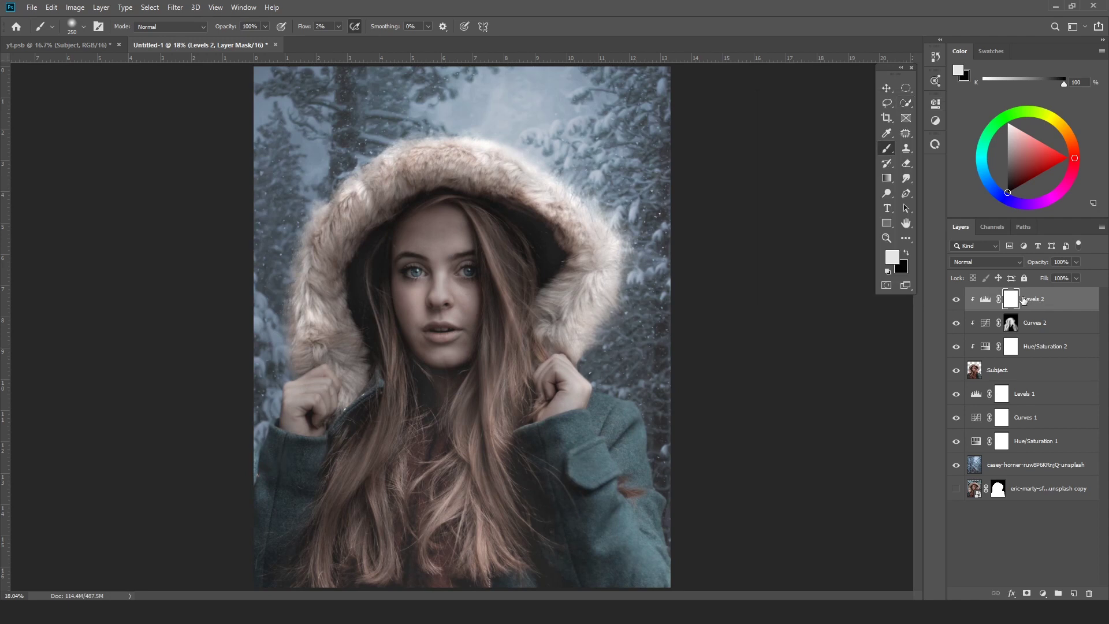
- Invert the Levels 2 mask to black and paint highlights along the fur hood at 2% flow, enlarging the brush to 600 px
key(ctrl+i)
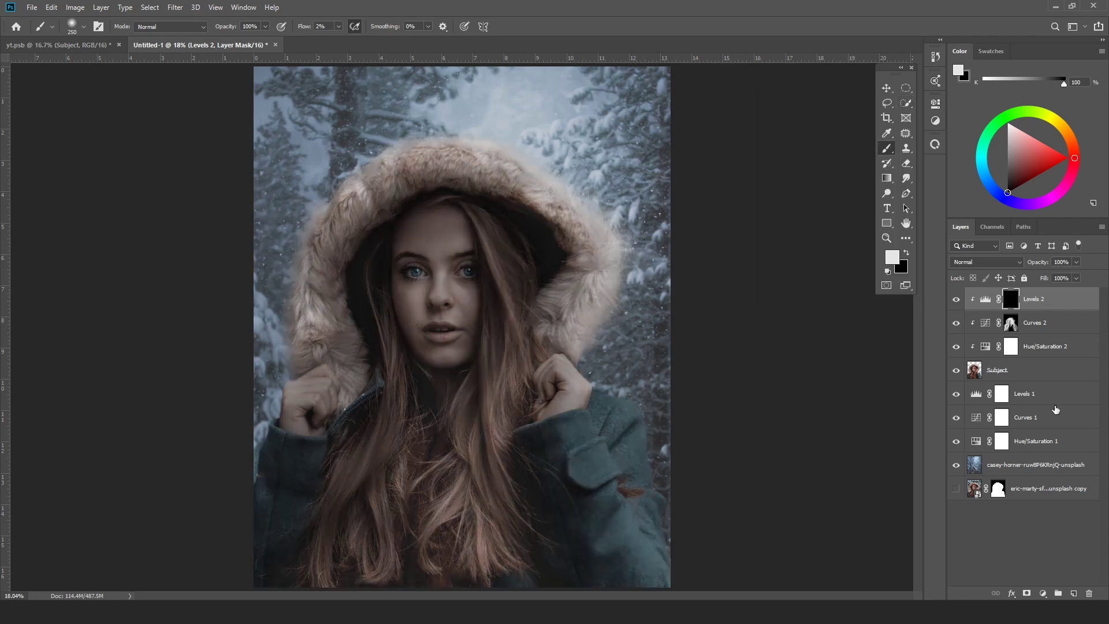
key(bracketright)
key(bracketright)
key(bracketright)
mouse_move(516, 134)
mouse_down()
mouse_move(431, 150)
mouse_move(479, 127)
mouse_move(352, 176)
mouse_move(457, 138)
mouse_move(546, 181)
mouse_move(500, 145)
mouse_move(332, 185)
mouse_move(521, 158)
mouse_move(553, 176)
mouse_move(655, 437)
mouse_move(655, 413)
mouse_move(608, 408)
mouse_move(660, 494)
mouse_move(610, 366)
mouse_up()
key(bracketright)
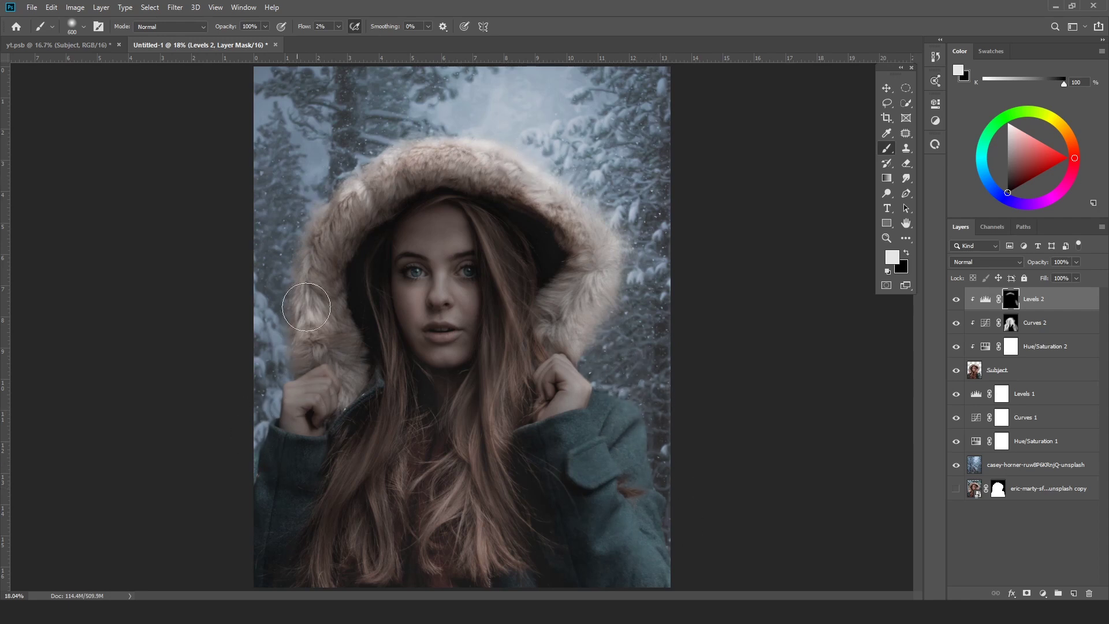
mouse_move(306, 306)
mouse_down()
mouse_move(441, 223)
mouse_move(461, 445)
mouse_move(401, 149)
mouse_move(485, 243)
mouse_move(341, 167)
mouse_move(326, 208)
mouse_move(619, 259)
mouse_move(549, 117)
mouse_move(426, 223)
mouse_up()
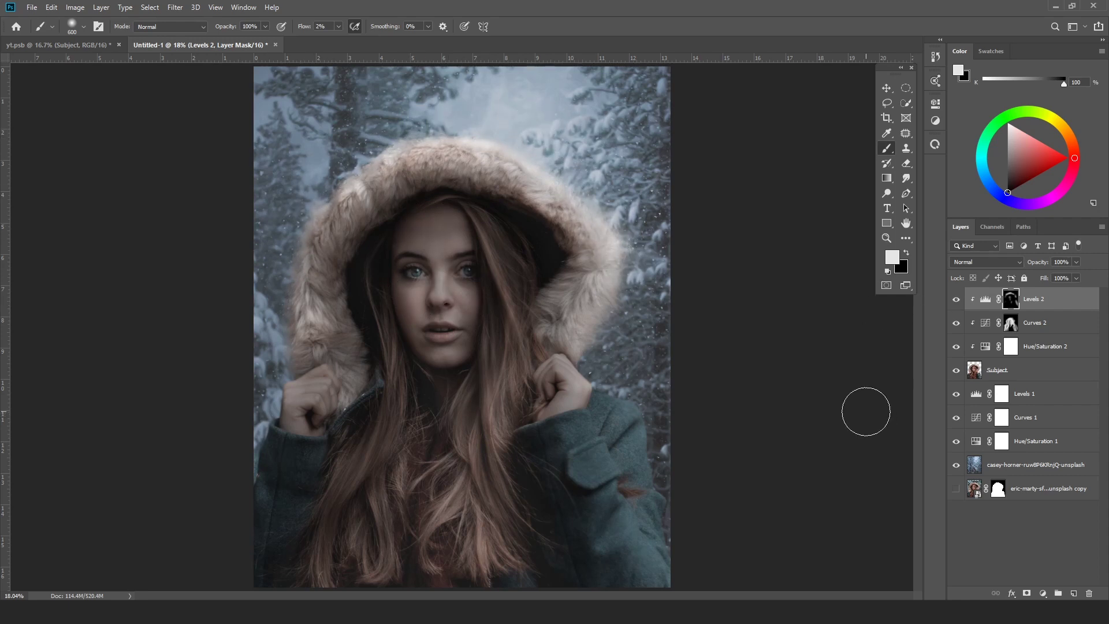
click(957, 300)
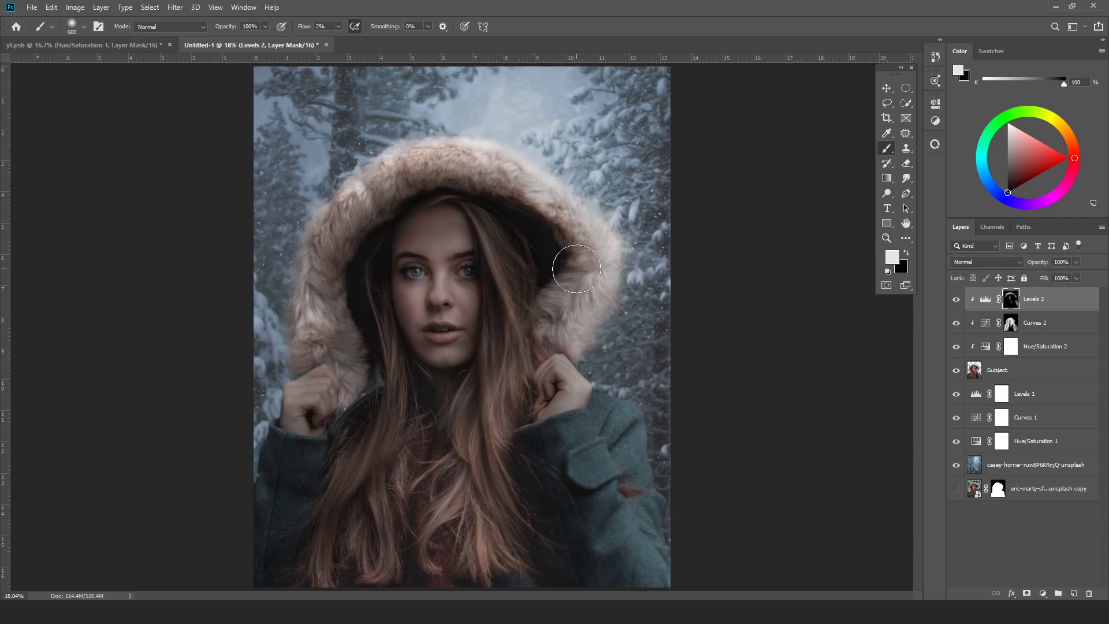
mouse_move(577, 268)
mouse_down()
mouse_move(557, 178)
mouse_move(506, 186)
mouse_up()
mouse_move(624, 235)
mouse_down()
mouse_move(612, 272)
mouse_move(574, 276)
mouse_move(612, 278)
mouse_up()
- Add a Photo Filter adjustment clipped to the subject and set its filter to Cyan at 25% density
click(1044, 594)
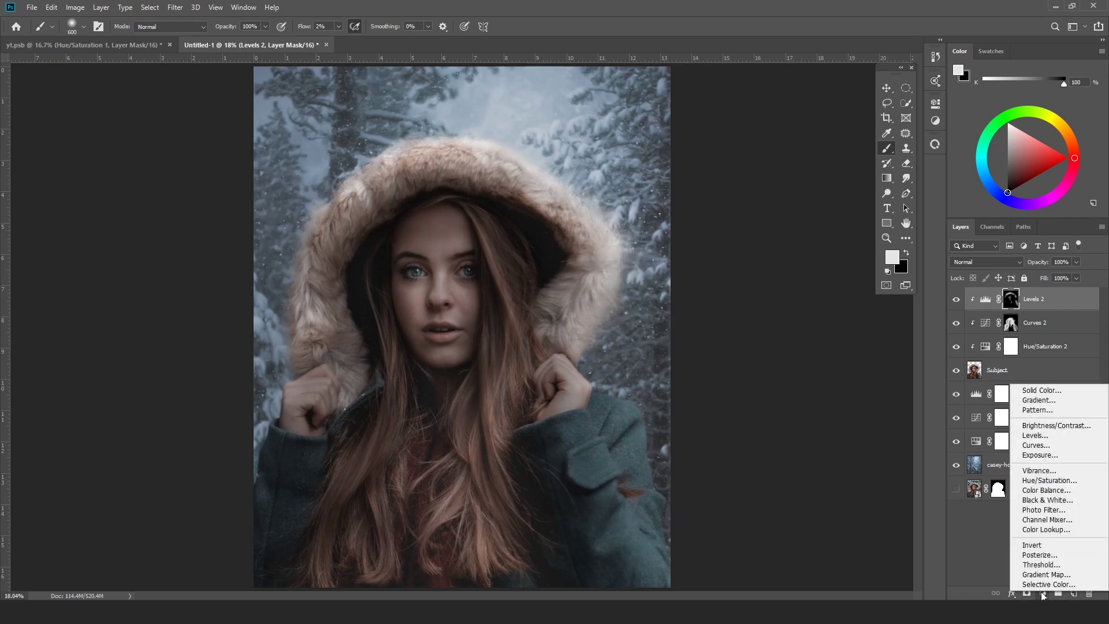
click(1040, 510)
click(836, 296)
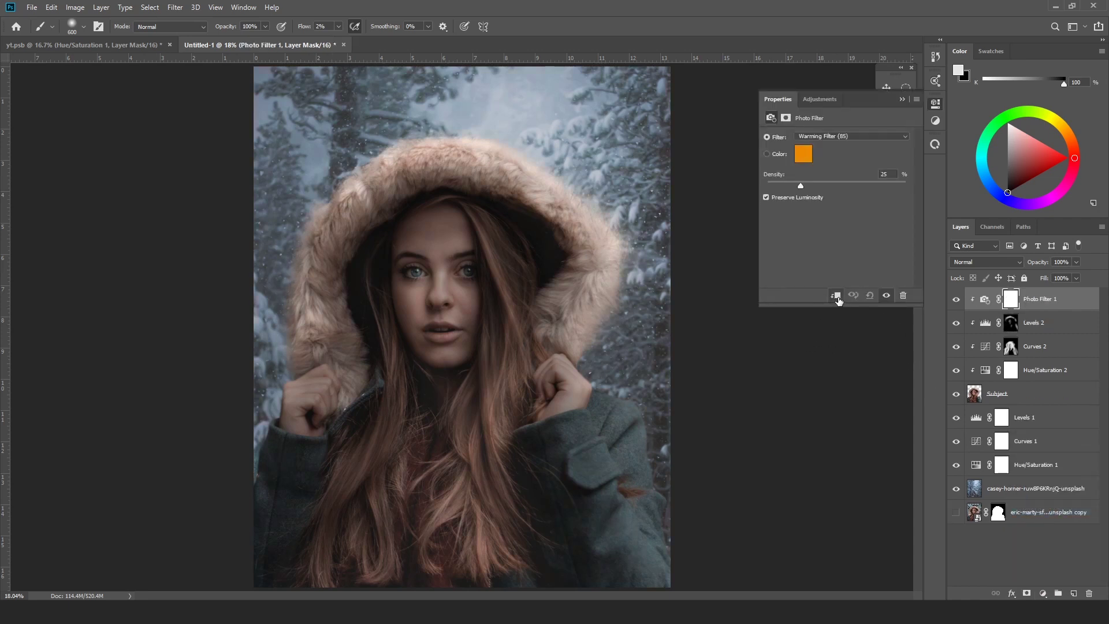
click(823, 137)
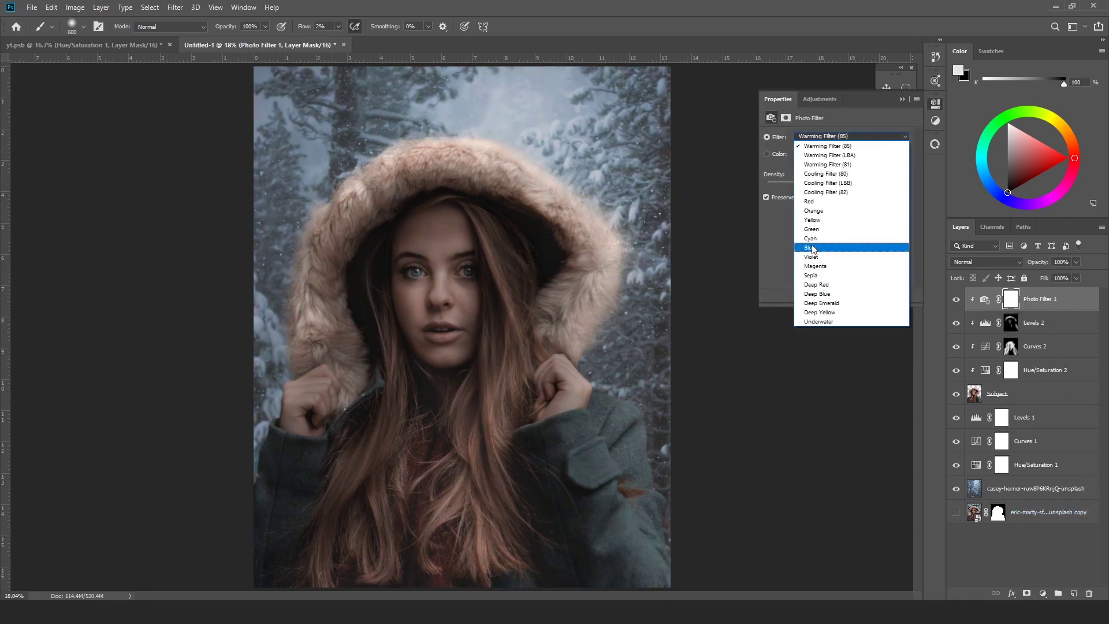
click(810, 238)
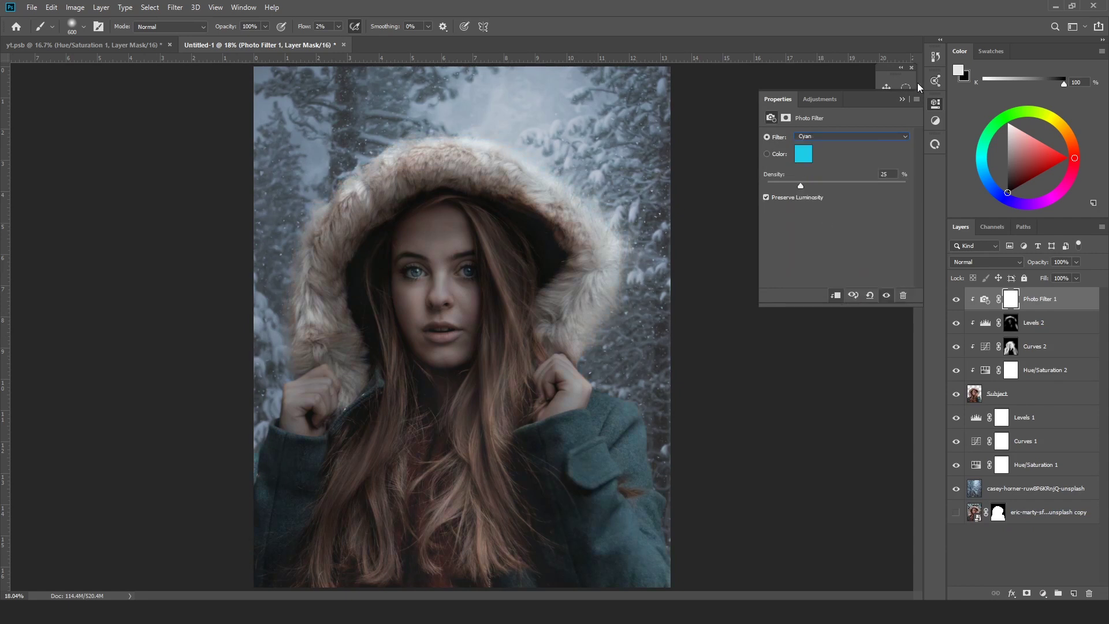
click(904, 106)
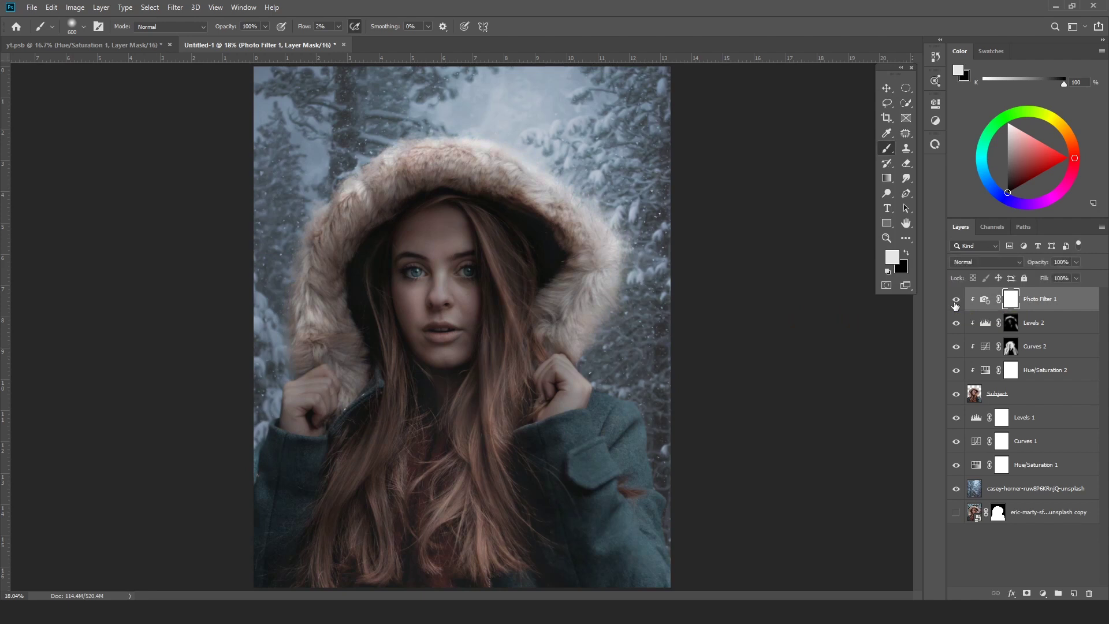
- Create a layer named "Dodge & burn" in Overlay mode filled with 50% gray, and clip it to the subject
click(892, 87)
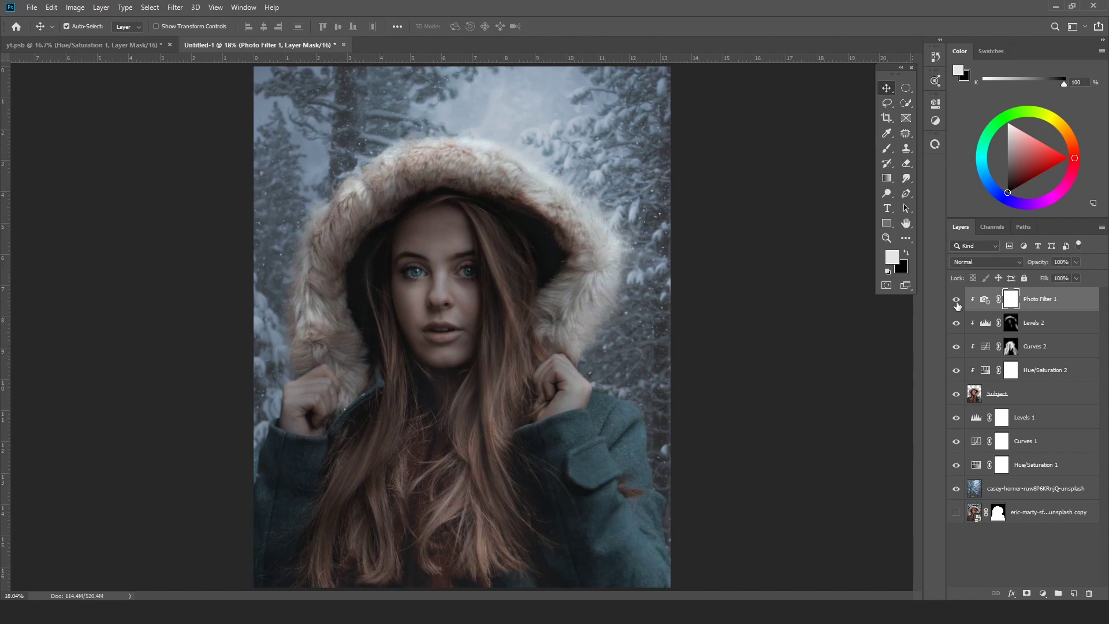
drag(1031, 264, 1097, 261)
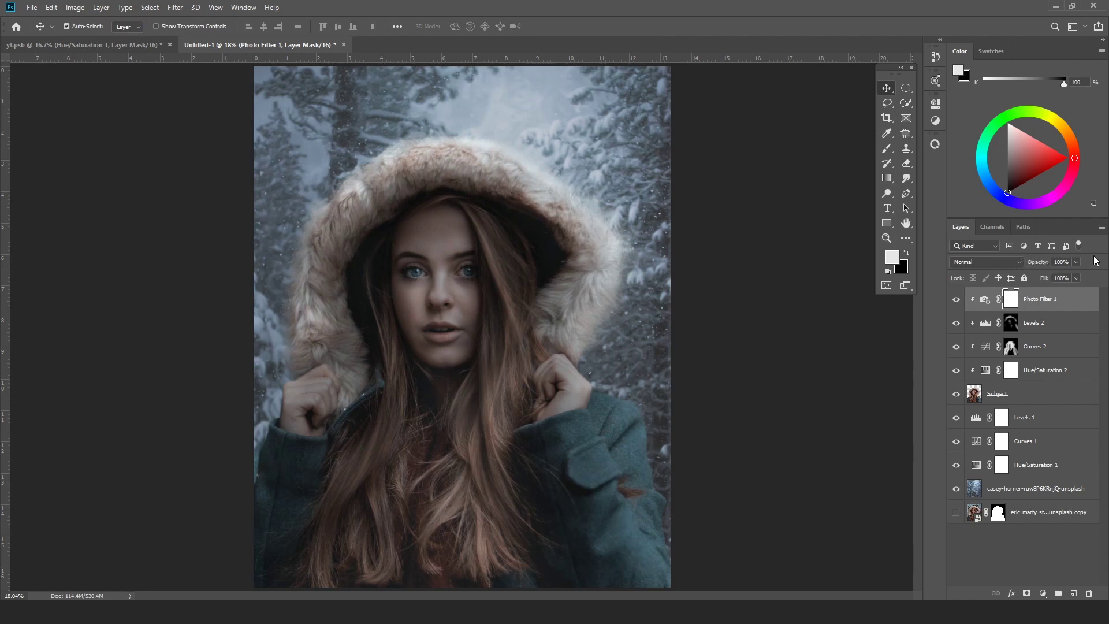
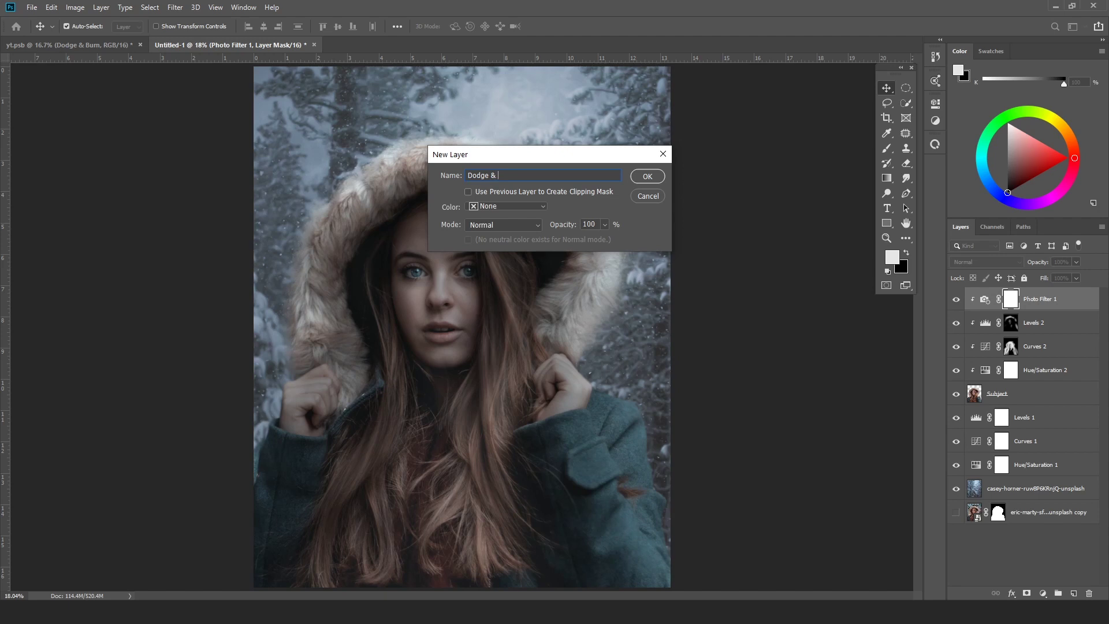
click(522, 226)
click(492, 382)
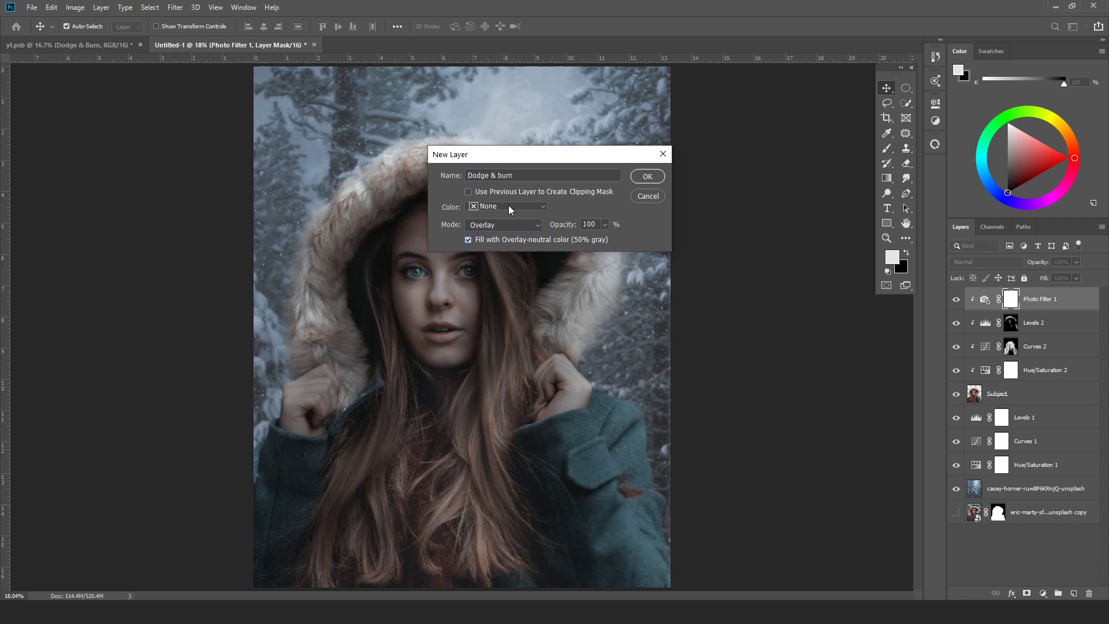
click(657, 174)
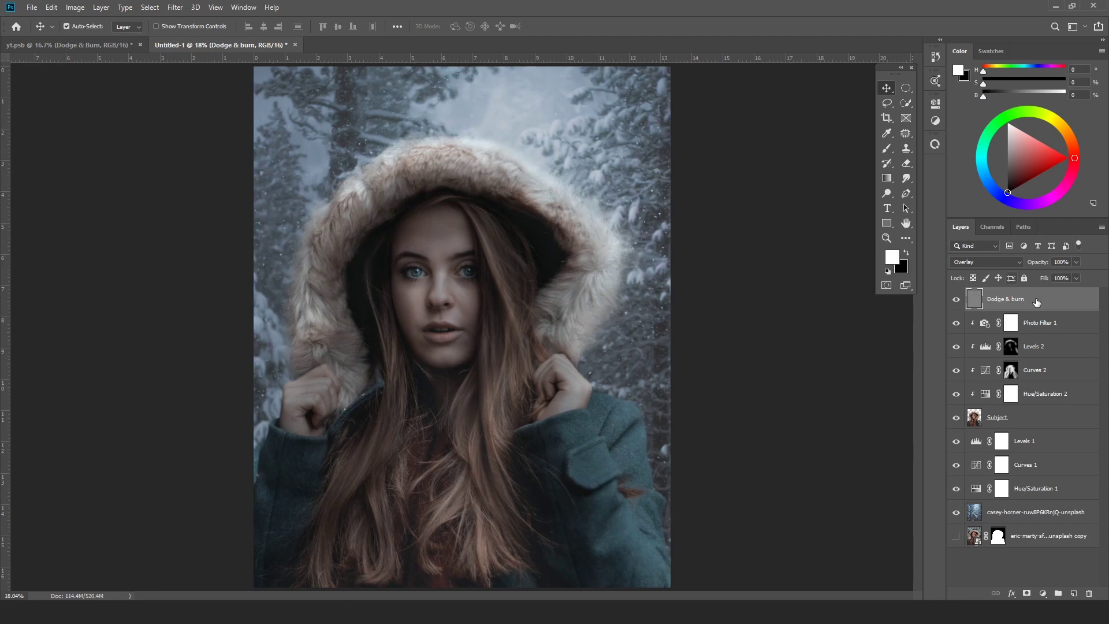
mouse_move(1036, 301)
mouse_down()
mouse_move(1056, 321)
mouse_move(1056, 307)
mouse_up()
alt+click(1056, 308)
- Darken the inner edge of the hood and the hand at the image's left with a 400 px Burn tool at 7% exposure
drag(886, 194, 938, 204)
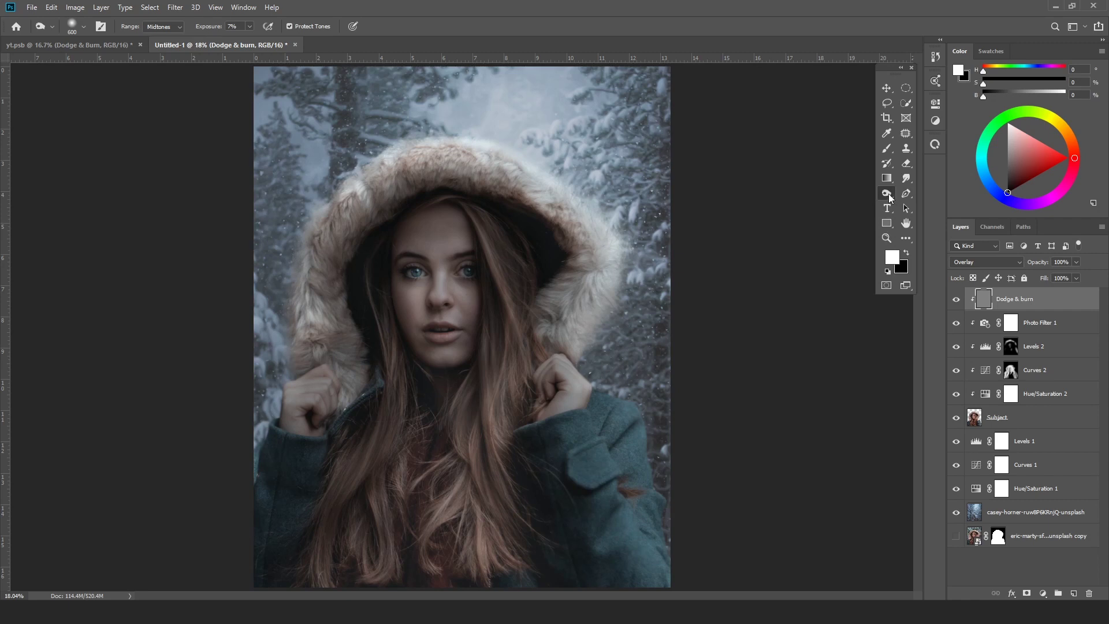
key(bracketleft)
key(bracketleft)
mouse_move(349, 271)
mouse_down()
mouse_move(336, 292)
mouse_move(336, 278)
mouse_move(360, 371)
mouse_move(347, 282)
mouse_move(377, 241)
mouse_move(352, 252)
mouse_move(355, 237)
mouse_move(458, 176)
mouse_move(396, 204)
mouse_move(352, 334)
mouse_move(430, 185)
mouse_move(521, 207)
mouse_move(560, 267)
mouse_move(532, 279)
mouse_move(515, 251)
mouse_move(448, 197)
mouse_move(367, 272)
mouse_move(362, 407)
mouse_move(332, 416)
mouse_move(310, 391)
mouse_up()
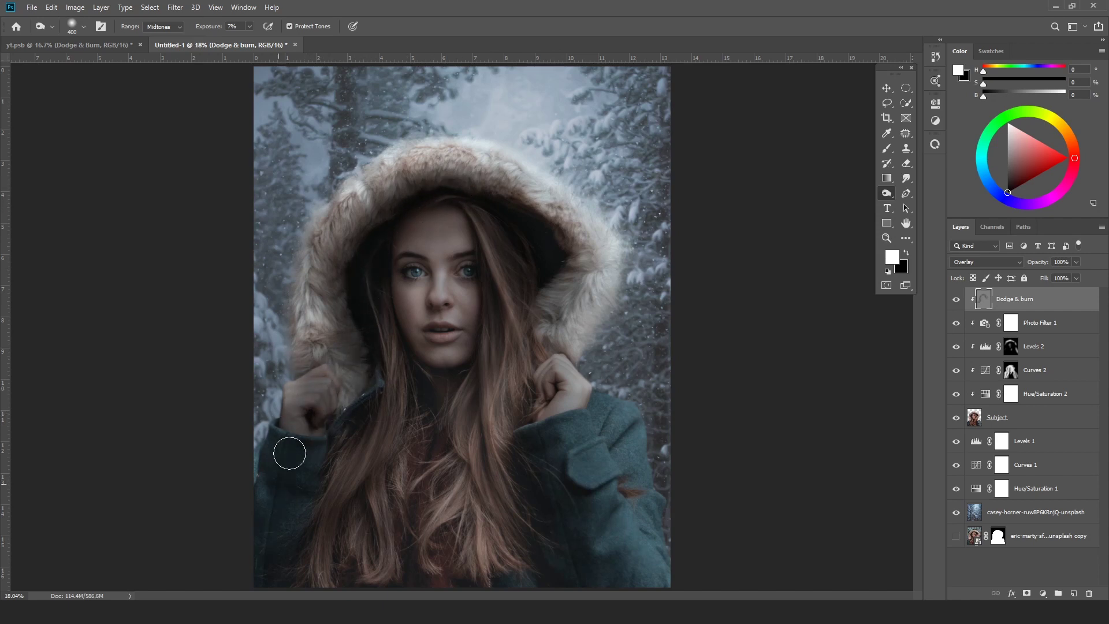
- Burn the long hair at the right of the face and down the chest, using 600 px and 300 px brushes
key(bracketright)
key(bracketright)
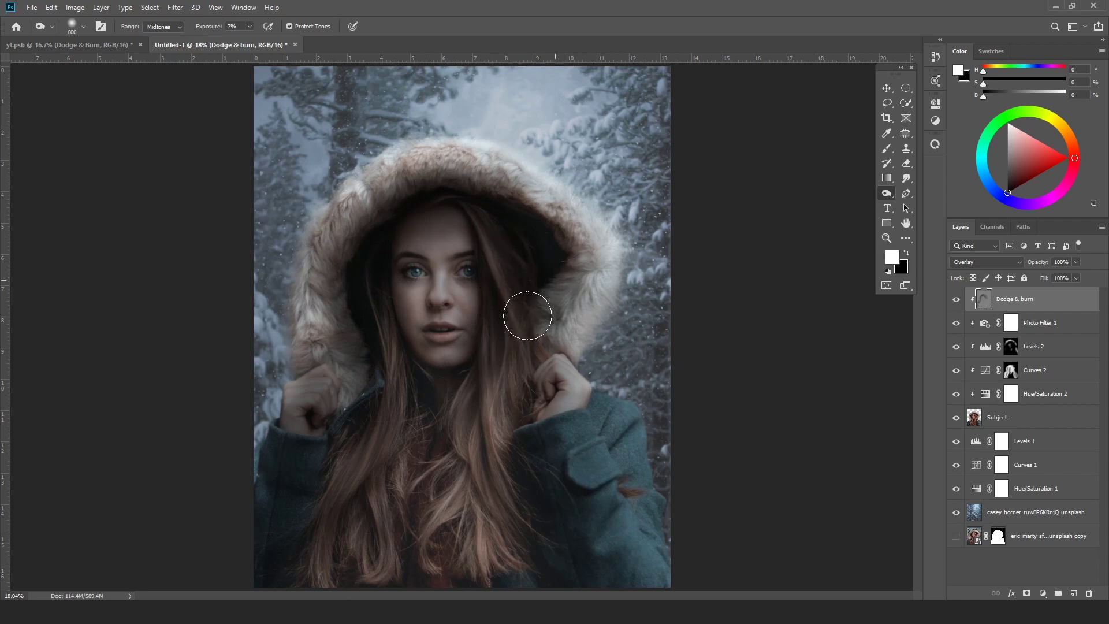
key(bracketleft)
key(bracketleft)
key(bracketleft)
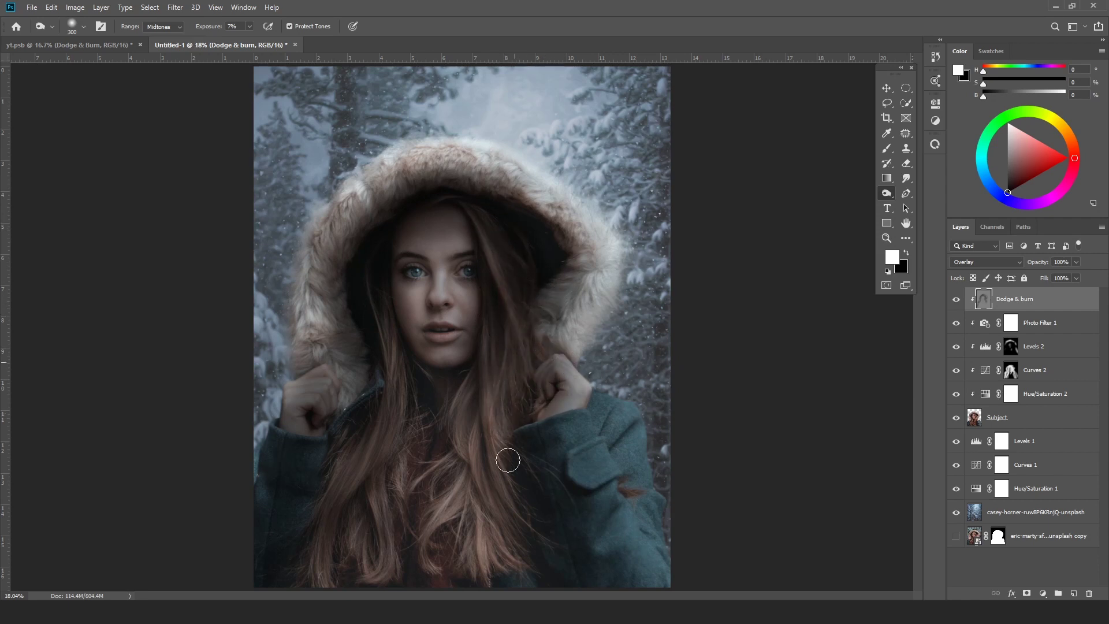
drag(523, 518, 498, 532)
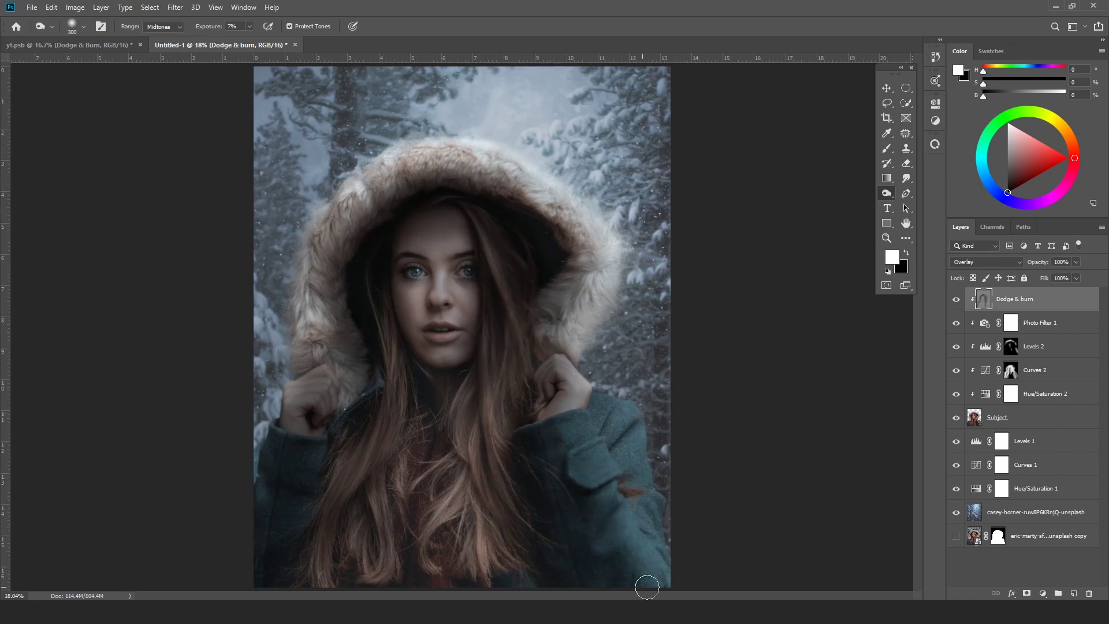
- Lower the Burn exposure to 2% and darken the coat sleeve on the image's right side
key(0)
key(2)
drag(632, 540, 646, 480)
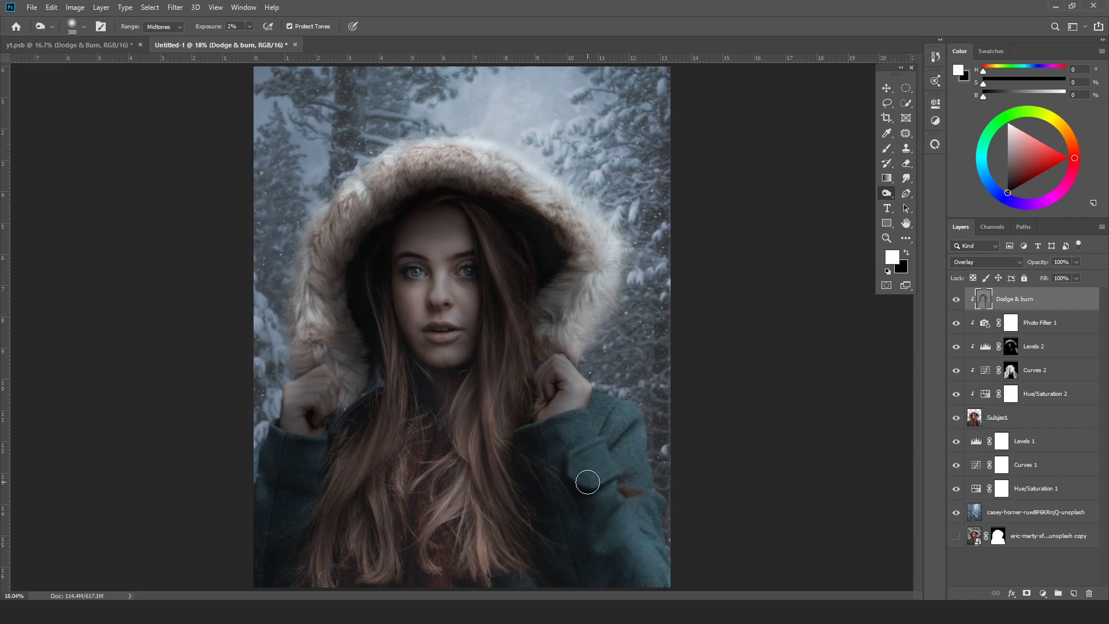
- Toggle the Dodge & burn layer's visibility to compare the subject before and after, and view the whole composite
click(956, 299)
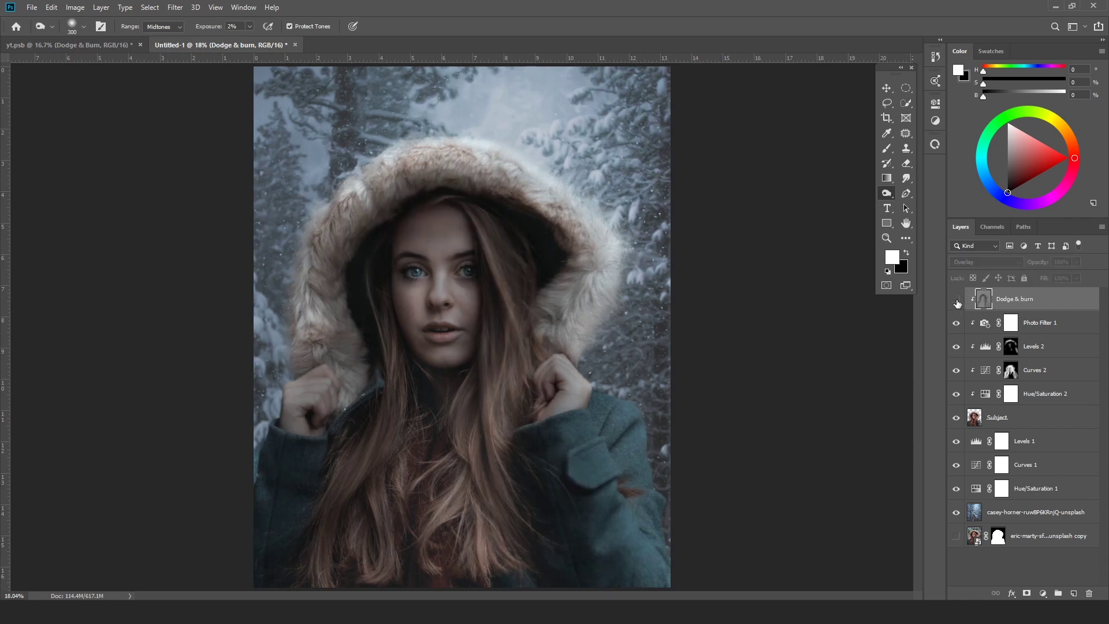
click(956, 300)
click(957, 301)
click(957, 301)
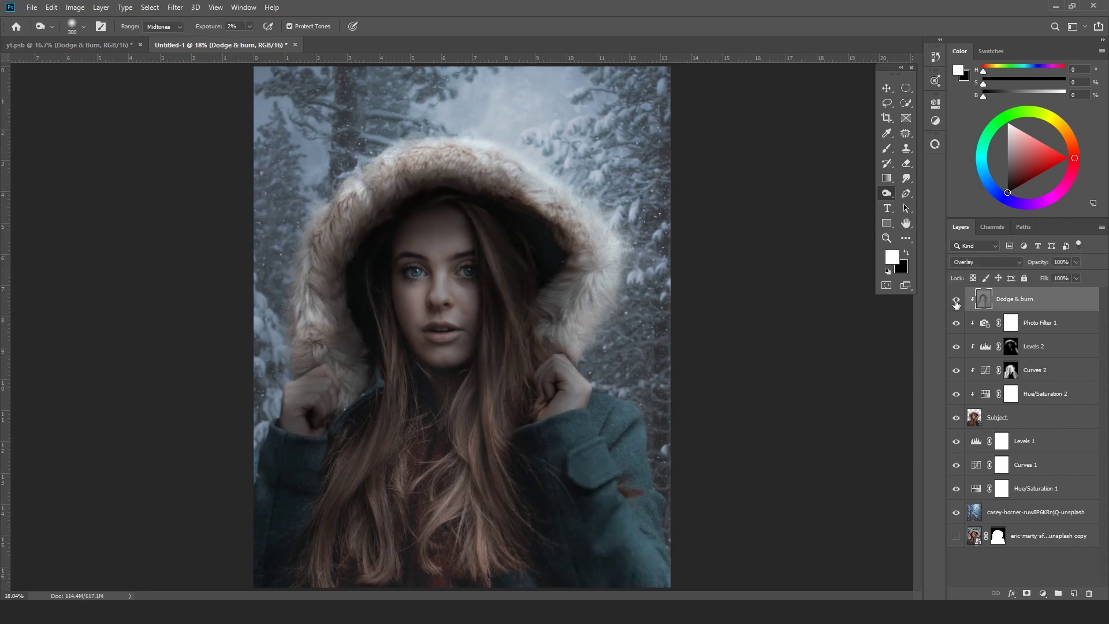
click(956, 301)
click(956, 300)
scroll(351, 519, down, 2)
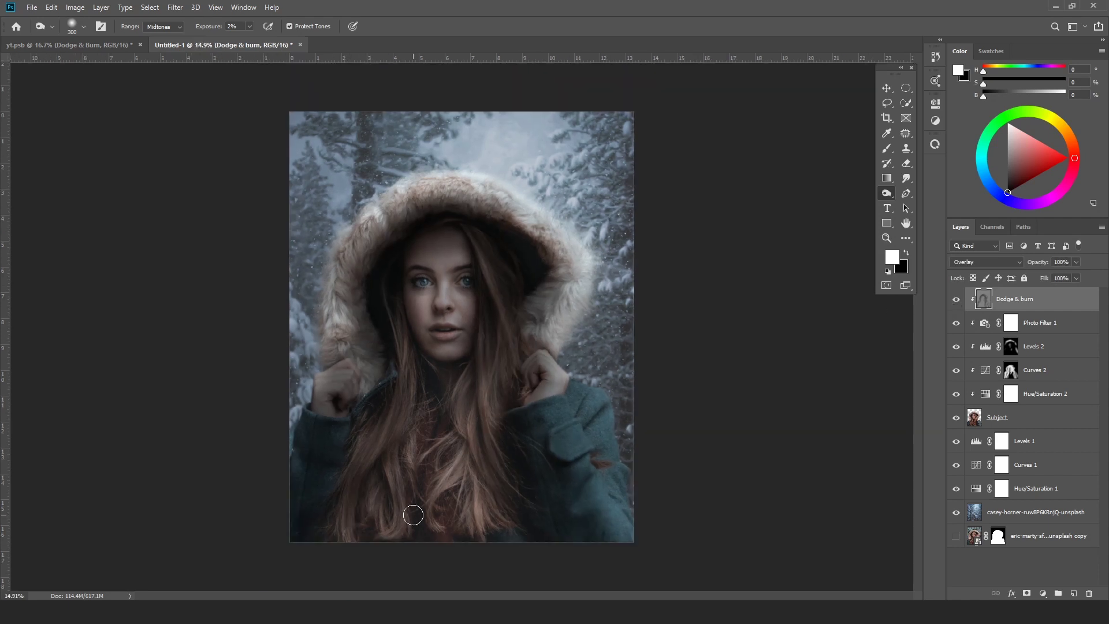
- Burn the lower hair and the adjoining dark coat using a 700 px brush at 2% exposure
key(bracketright)
key(bracketright)
key(bracketright)
key(bracketright)
scroll(516, 543, up, 1)
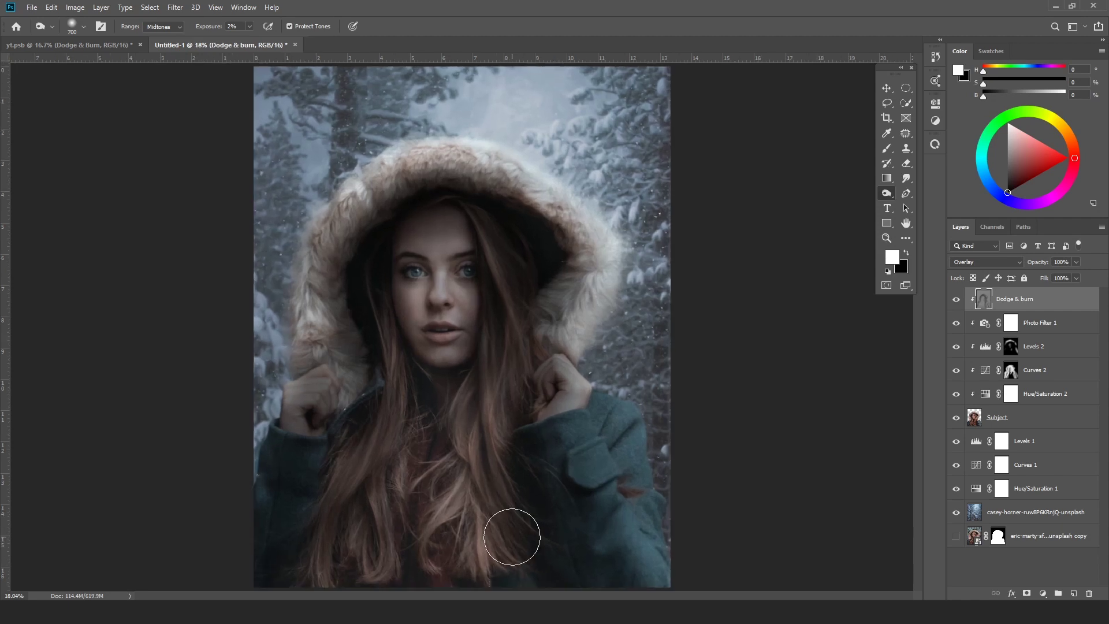
- Brighten the long hair and the coat sleeve with a 300 px Dodge tool at 10% exposure on midtones
right_click(879, 192)
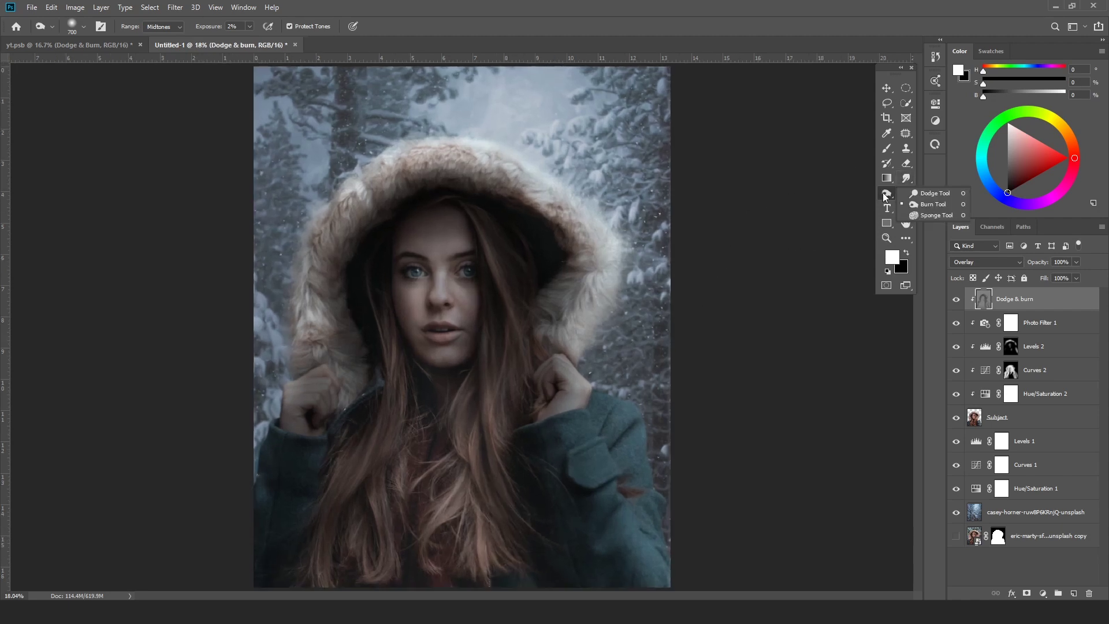
click(923, 194)
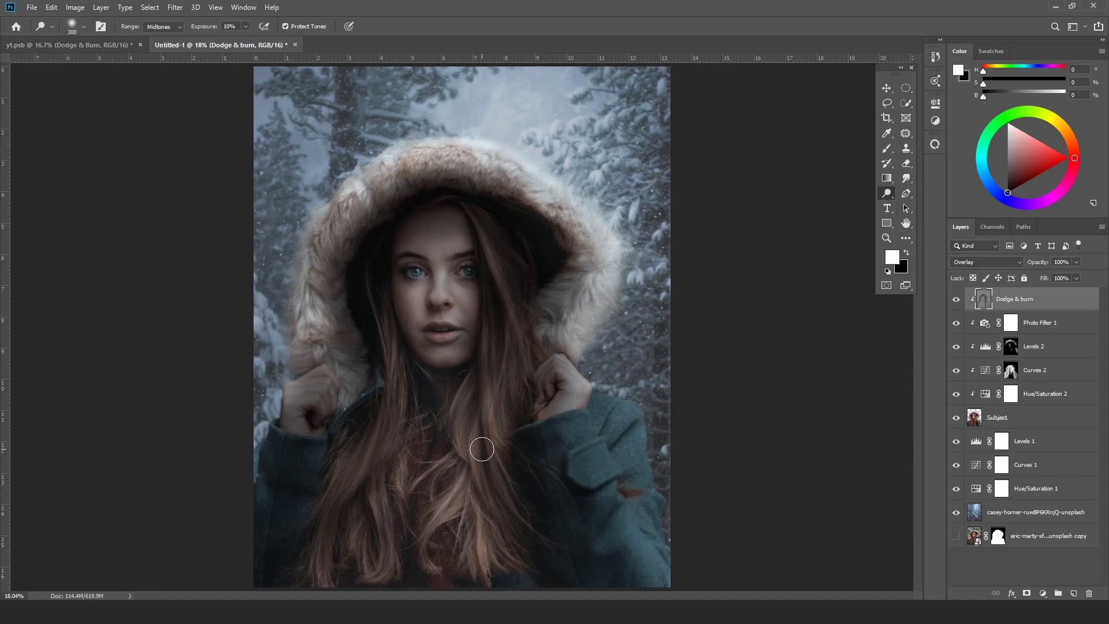
key(bracketright)
key(bracketright)
key(bracketleft)
key(bracketleft)
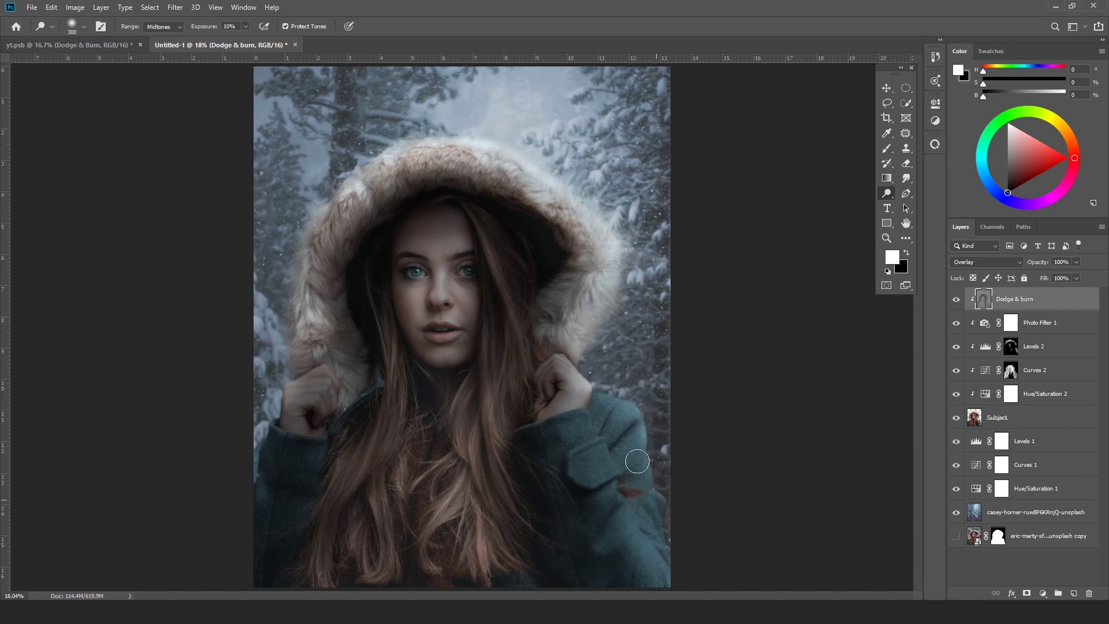
- Dodge the hair strands beside the face and near the hand, reducing the brush to 125 px
key(bracketleft)
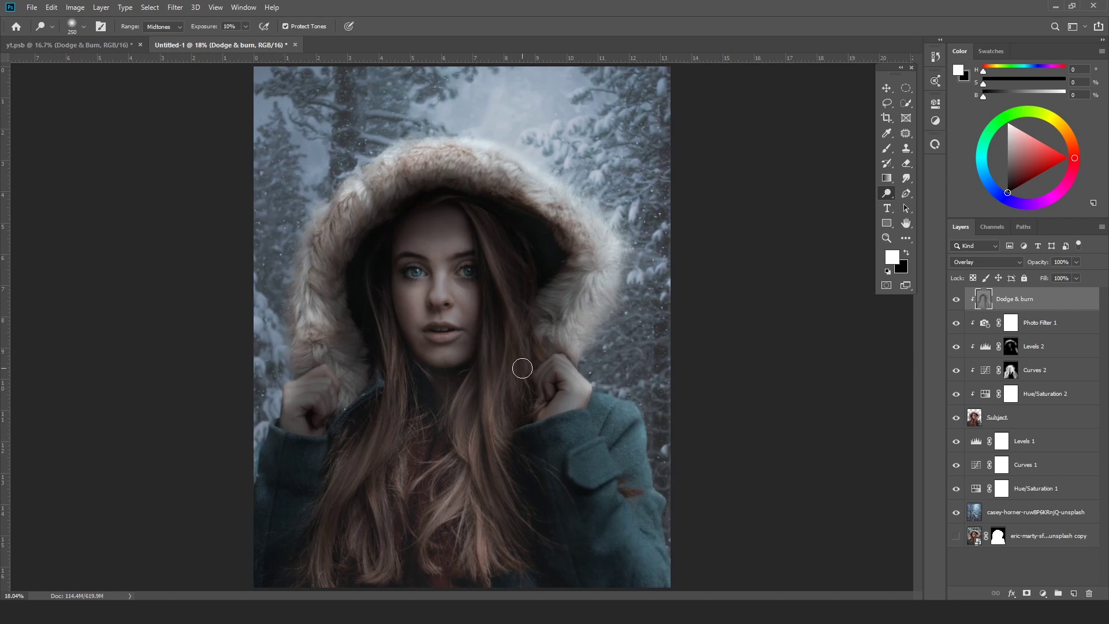
key(bracketleft)
key(bracketleft)
key(bracketleft)
key(bracketleft)
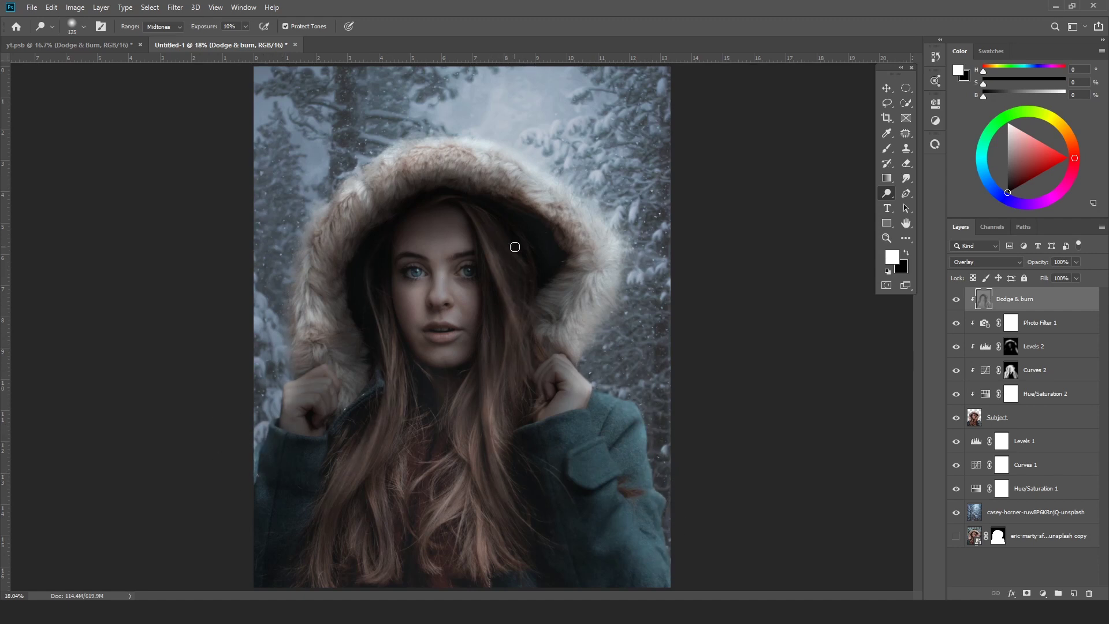
- Dodge the lower face and chin area with a soft 500 px brush
key(bracketright)
key(bracketright)
key(bracketright)
key(bracketright)
key(bracketright)
key(bracketright)
key(bracketright)
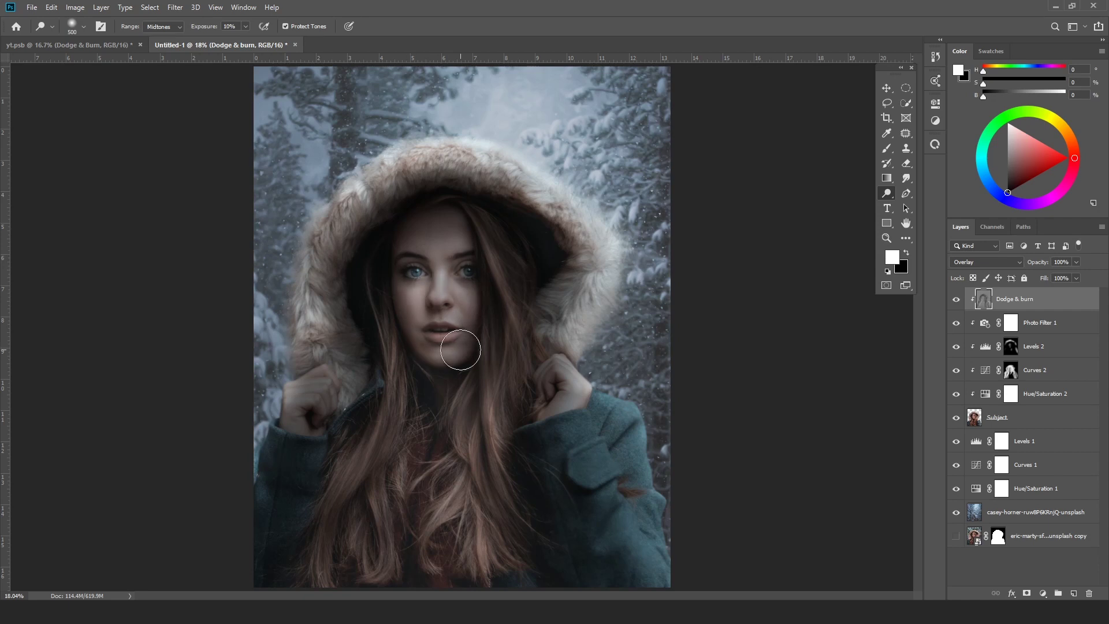
- Add a new layer clipped above Dodge & burn and prepare a 90 px white brush at 8% flow
key(b)
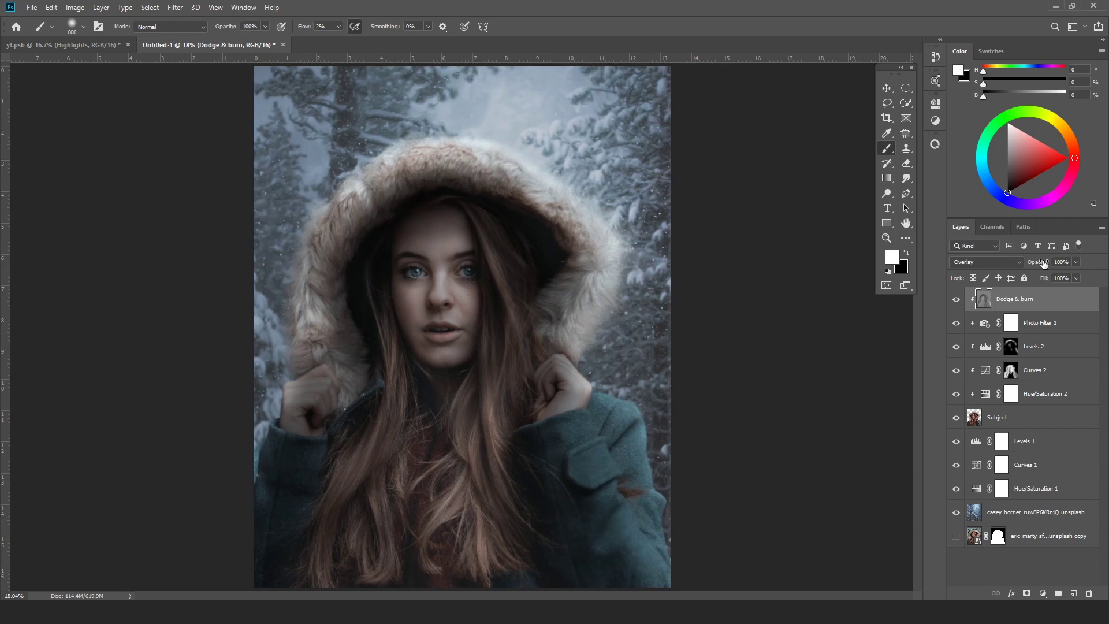
drag(1043, 263, 1032, 265)
key(bracketleft)
key(bracketleft)
key(bracketleft)
key(bracketleft)
key(bracketleft)
key(bracketleft)
key(bracketleft)
click(1072, 595)
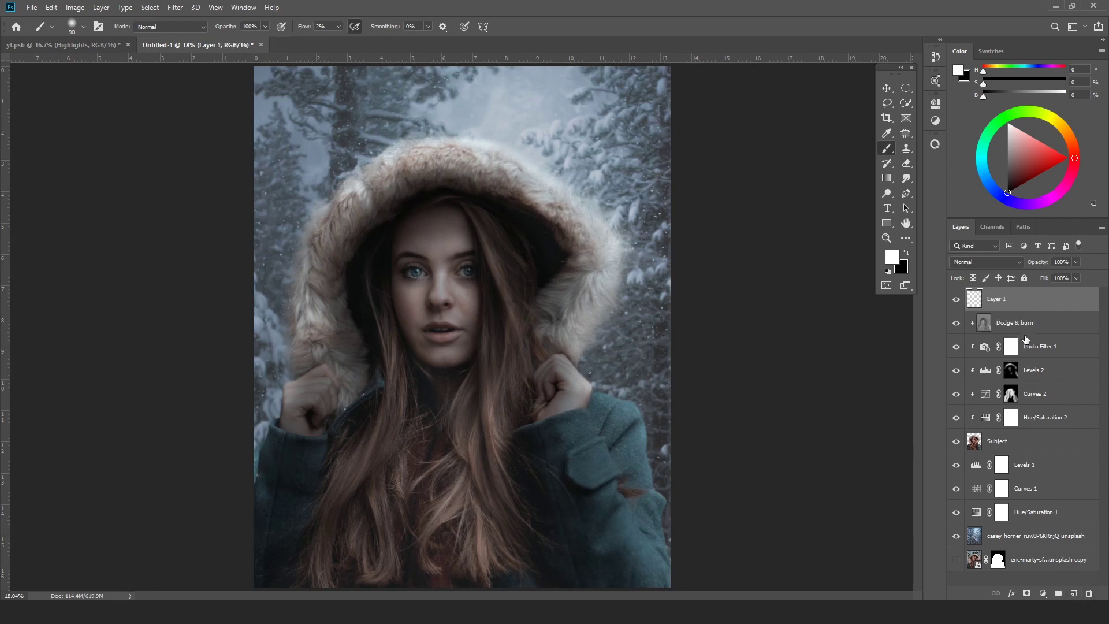
alt+click(1024, 312)
drag(305, 27, 310, 27)
- Paint fine white highlights along the hand at the image's right with a 25 px brush at 8% flow
scroll(598, 387, up, 5)
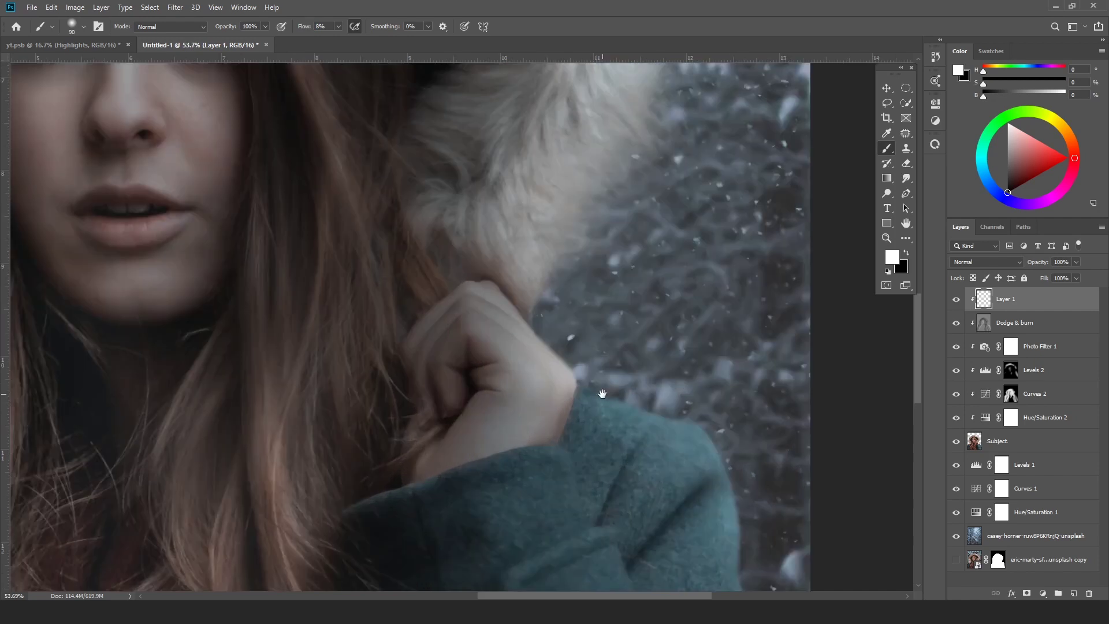
mouse_move(606, 391)
mouse_down()
mouse_move(527, 336)
mouse_move(601, 361)
mouse_move(536, 343)
mouse_move(610, 385)
mouse_move(580, 373)
mouse_move(566, 353)
mouse_move(597, 376)
mouse_move(532, 310)
mouse_move(557, 365)
mouse_move(569, 509)
mouse_up()
drag(370, 222, 493, 381)
key(bracketleft)
key(bracketleft)
key(bracketleft)
key(bracketleft)
key(bracketleft)
key(bracketleft)
key(bracketleft)
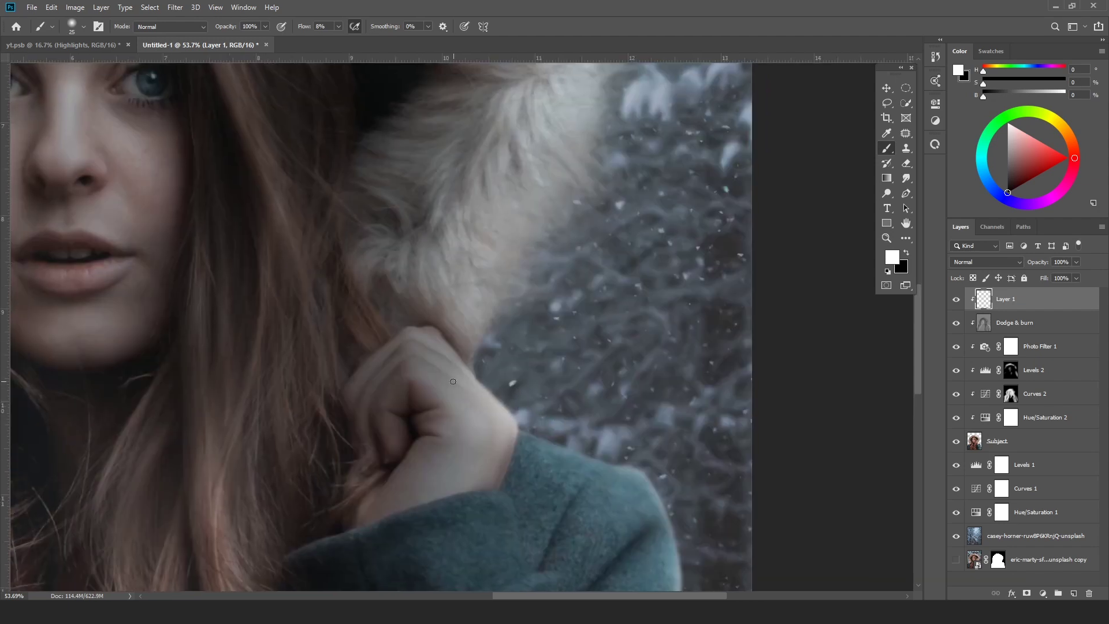
- Paint highlights around the hand and collar at the image's left, softening them with a 200 px eraser
scroll(490, 383, down, 5)
scroll(250, 379, up, 4)
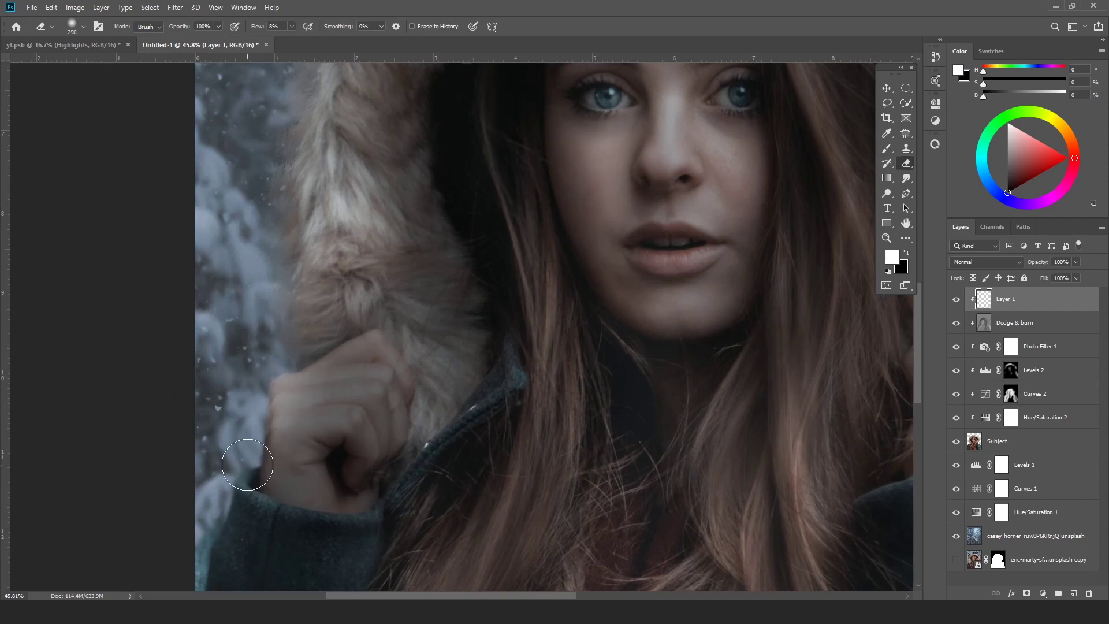
scroll(237, 456, up, 1)
key(ctrl+0)
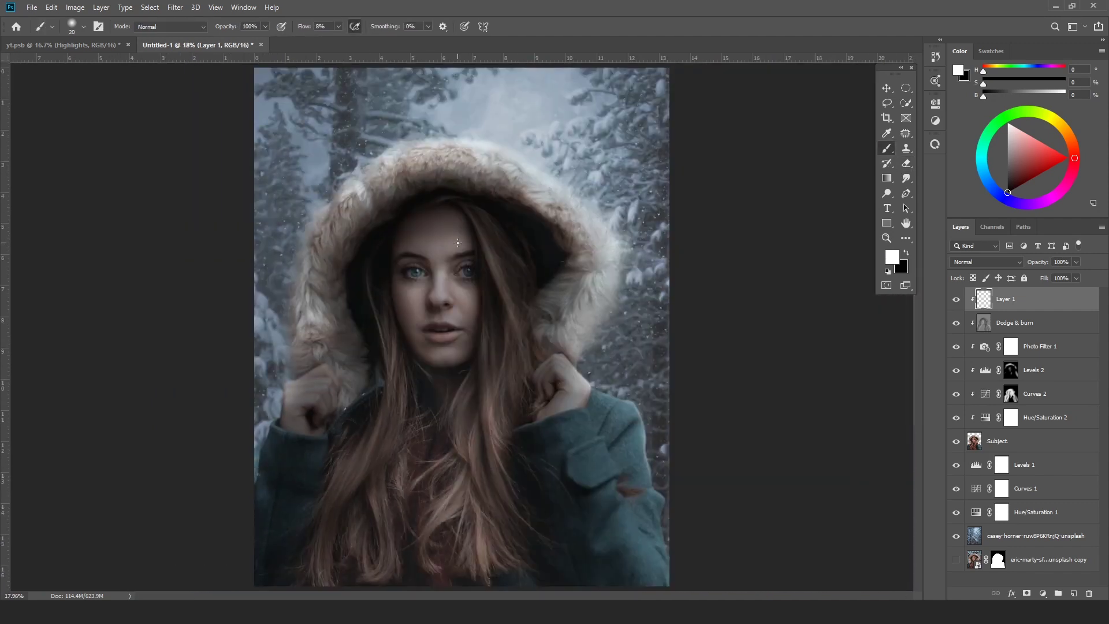
- Paint thin highlights along the sleeve's strap edges and the seam above it with a 25 px brush
scroll(629, 418, up, 7)
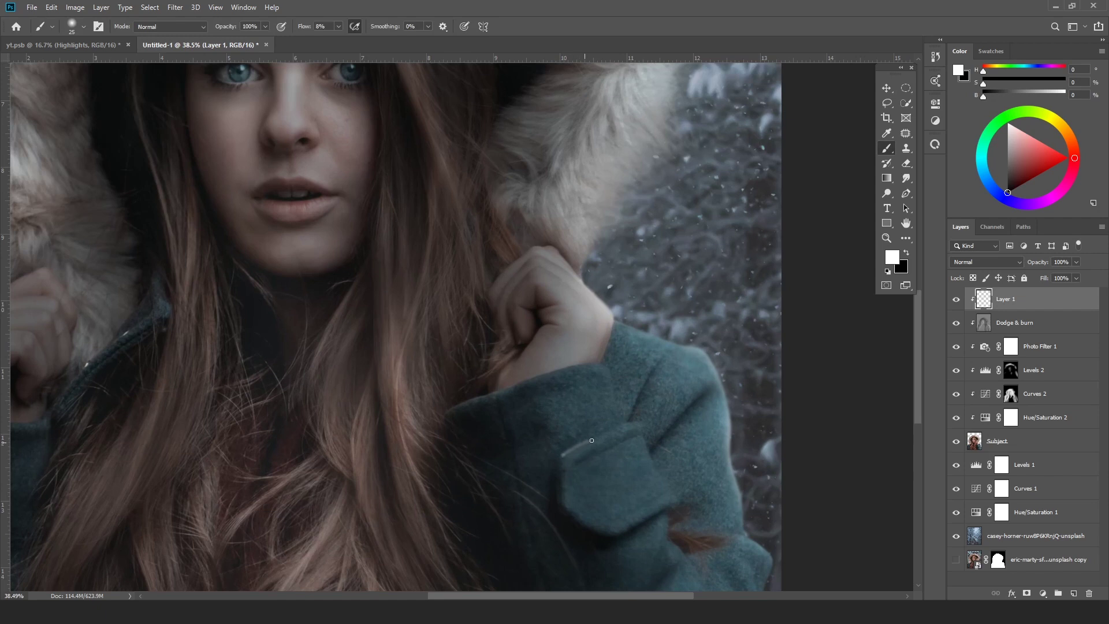
drag(629, 418, 662, 353)
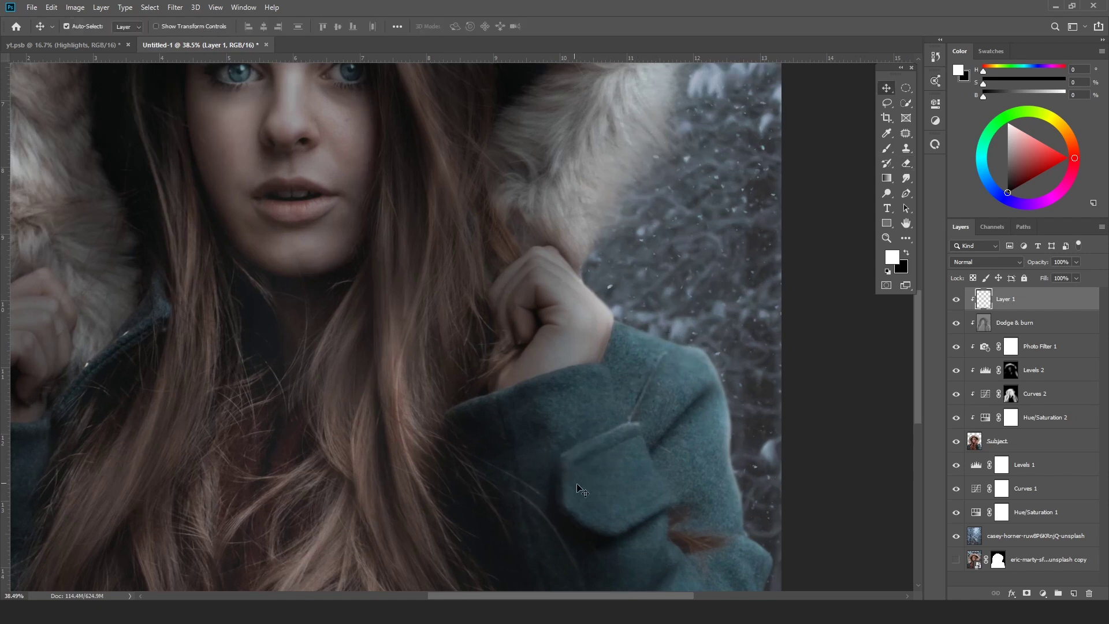
drag(627, 529, 678, 501)
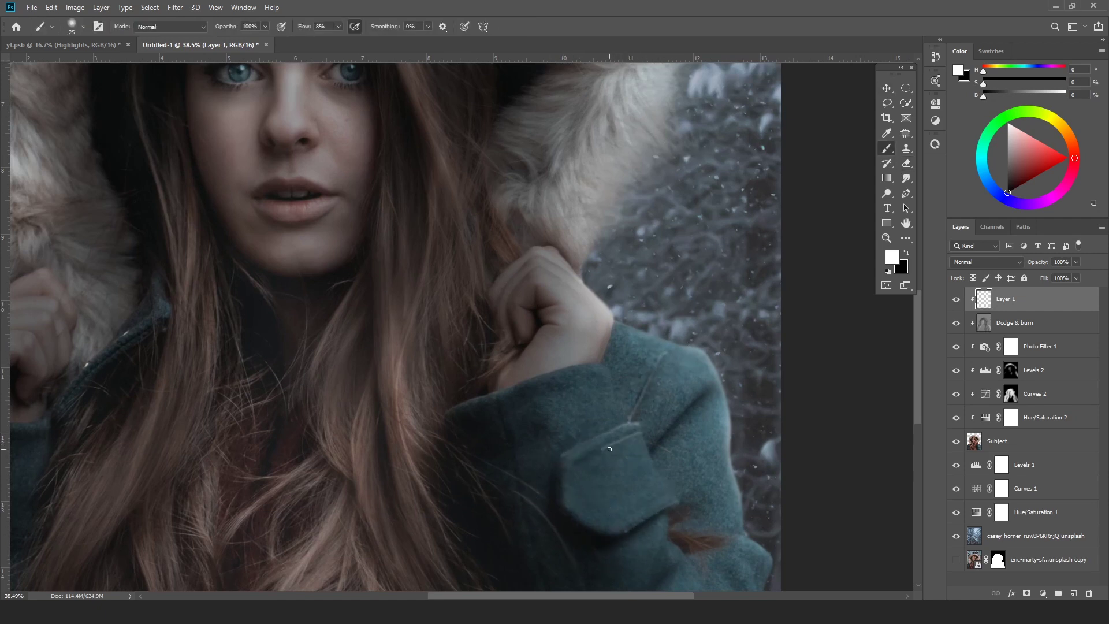
scroll(600, 462, down, 9)
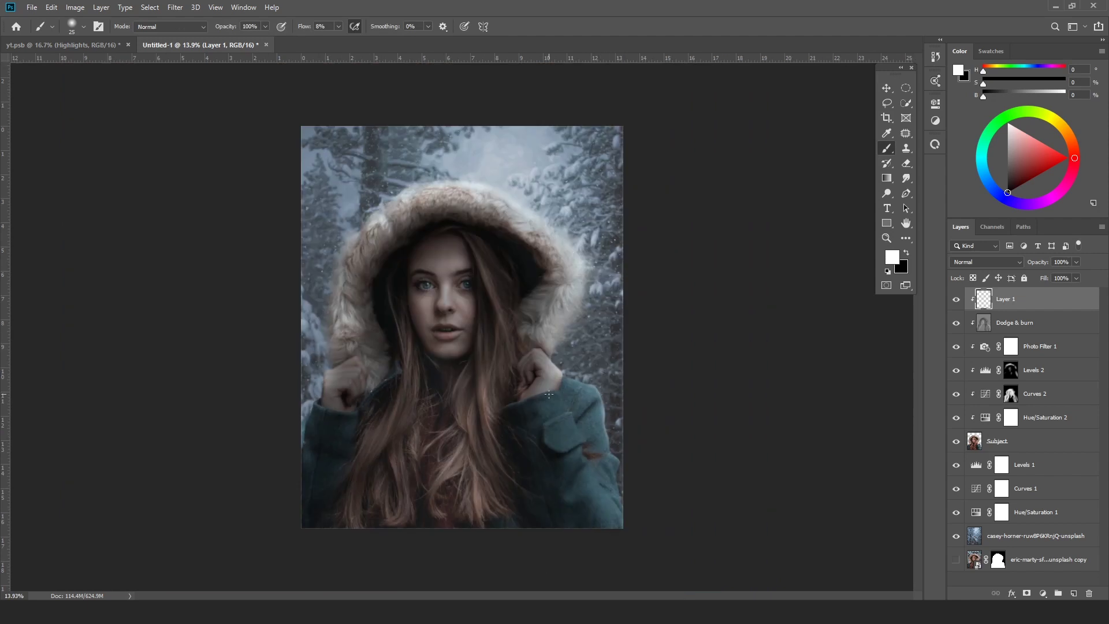
- Toggle the Snow layer's visibility to compare the composite with and without the falling snow
key(v)
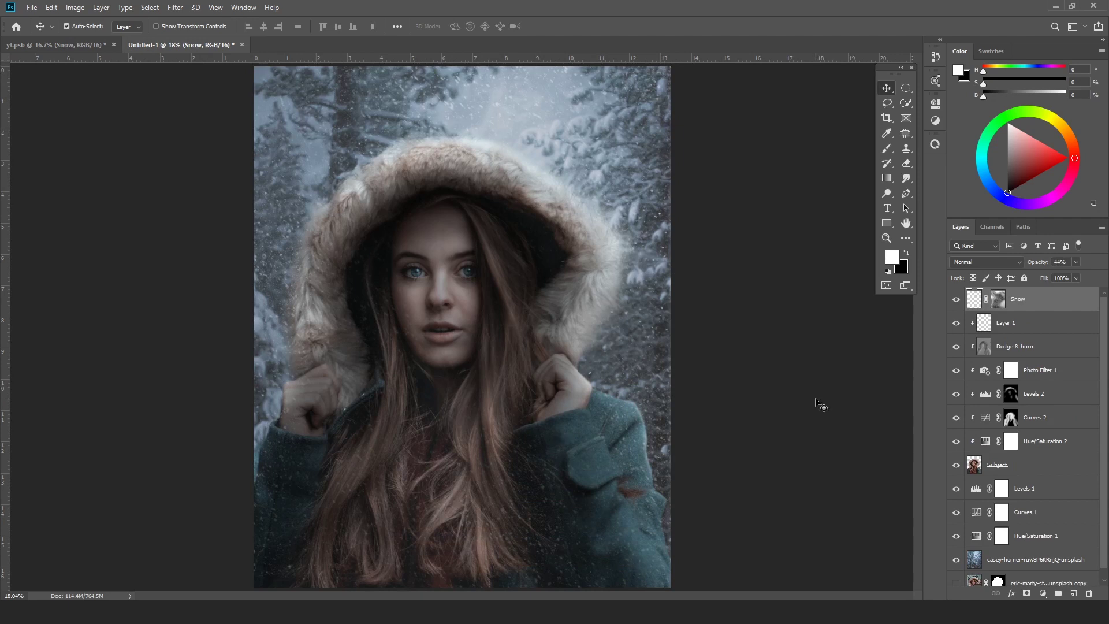
click(958, 299)
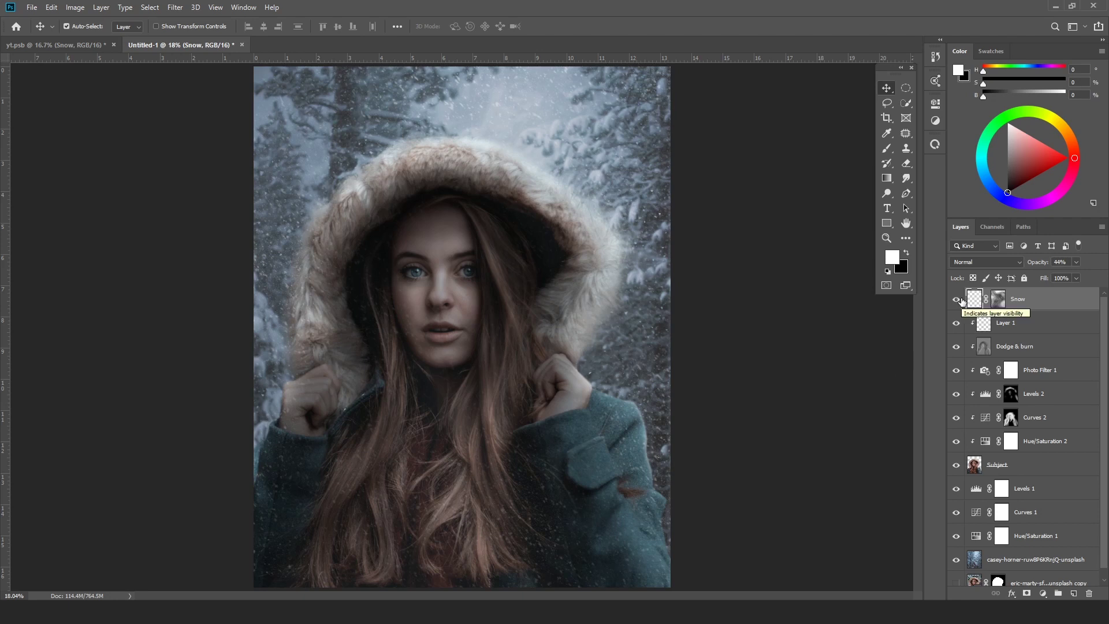
click(957, 300)
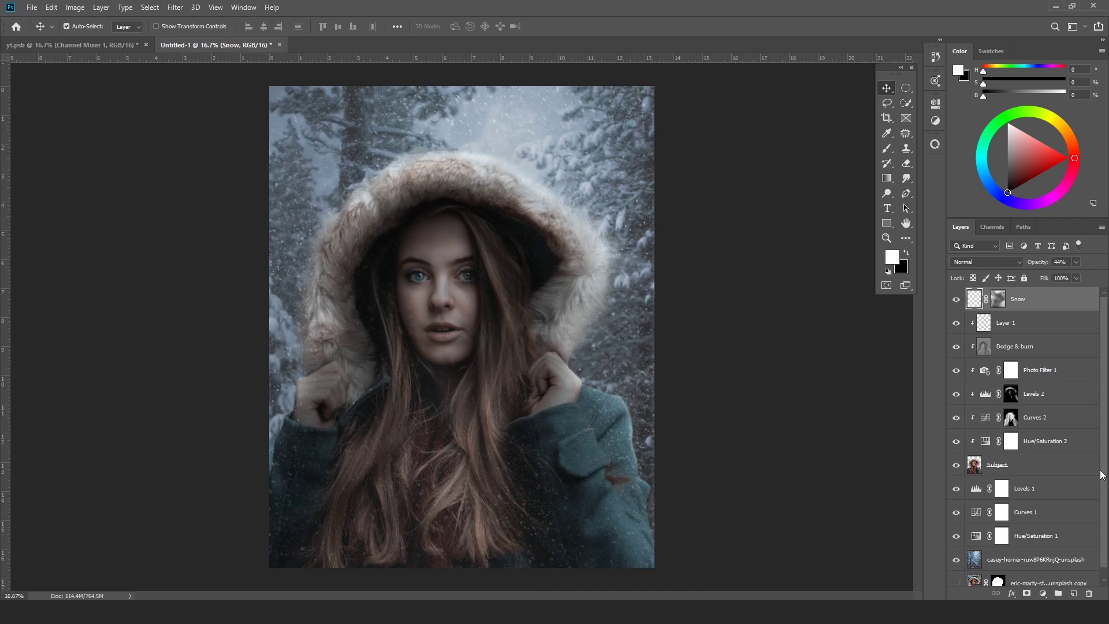
- Add a Channel Mixer adjustment above Snow and set its Blue output to Red +10% and Green -18%
click(1043, 594)
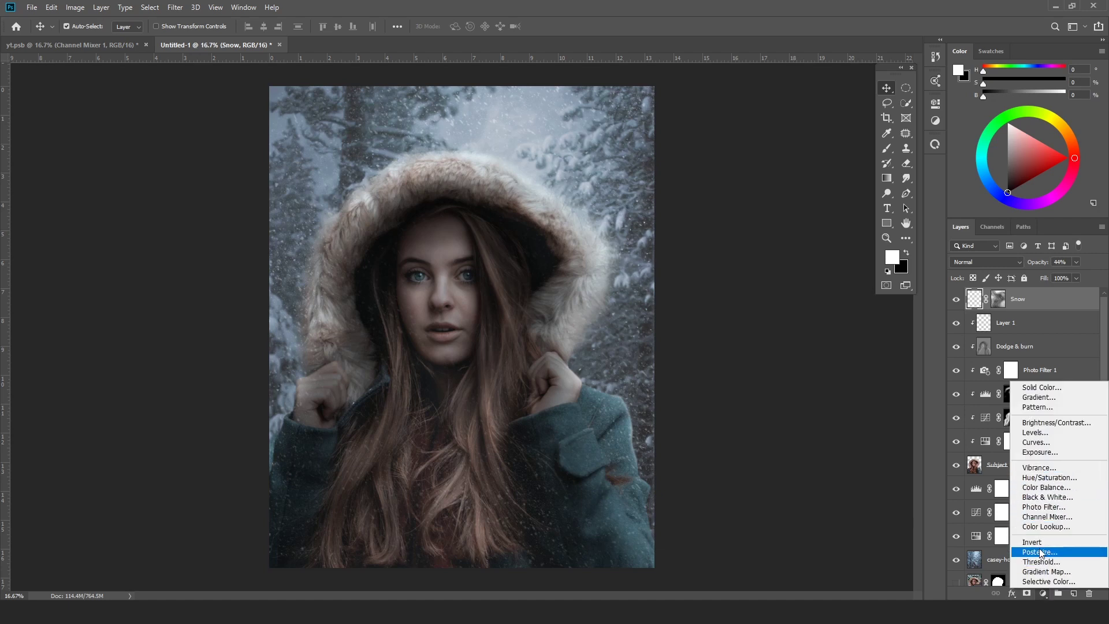
key(Escape)
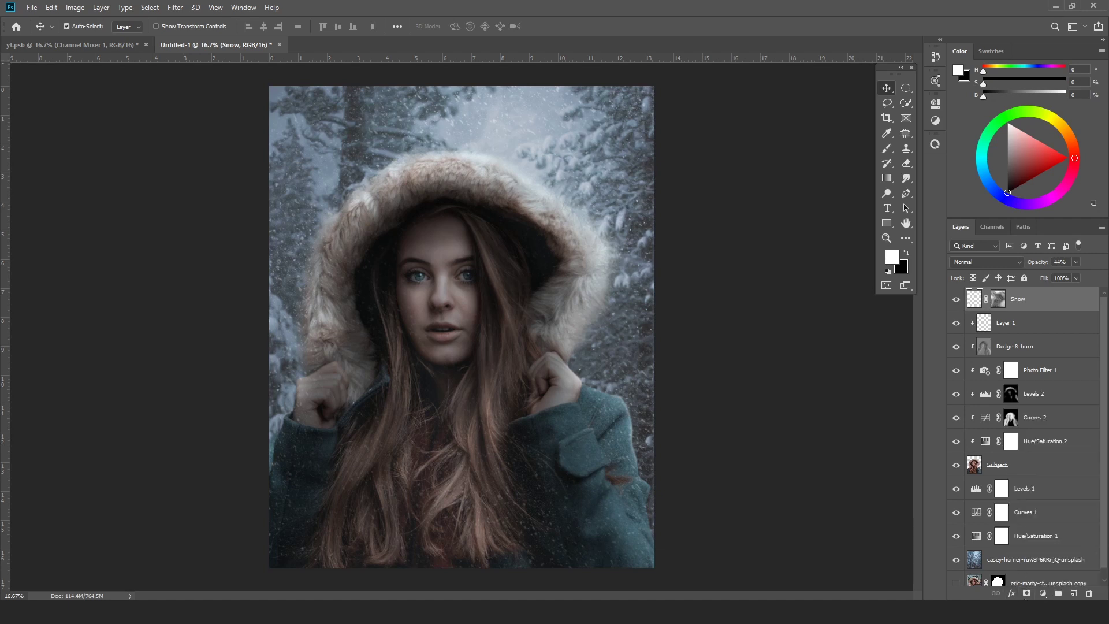
click(1043, 594)
click(1050, 521)
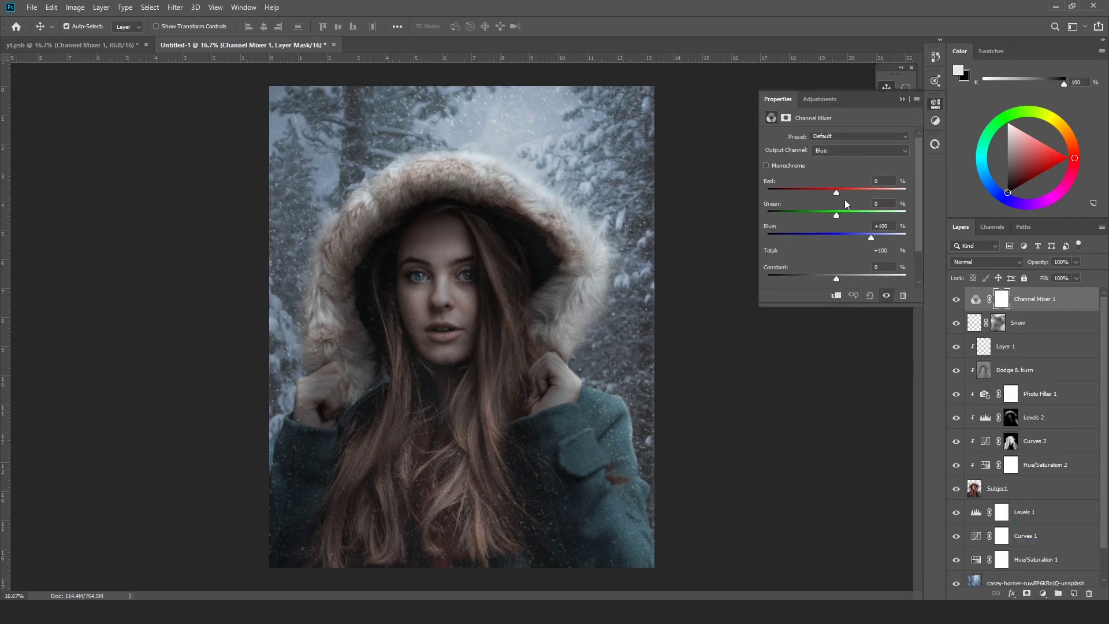
click(872, 179)
text(10)
key(Tab)
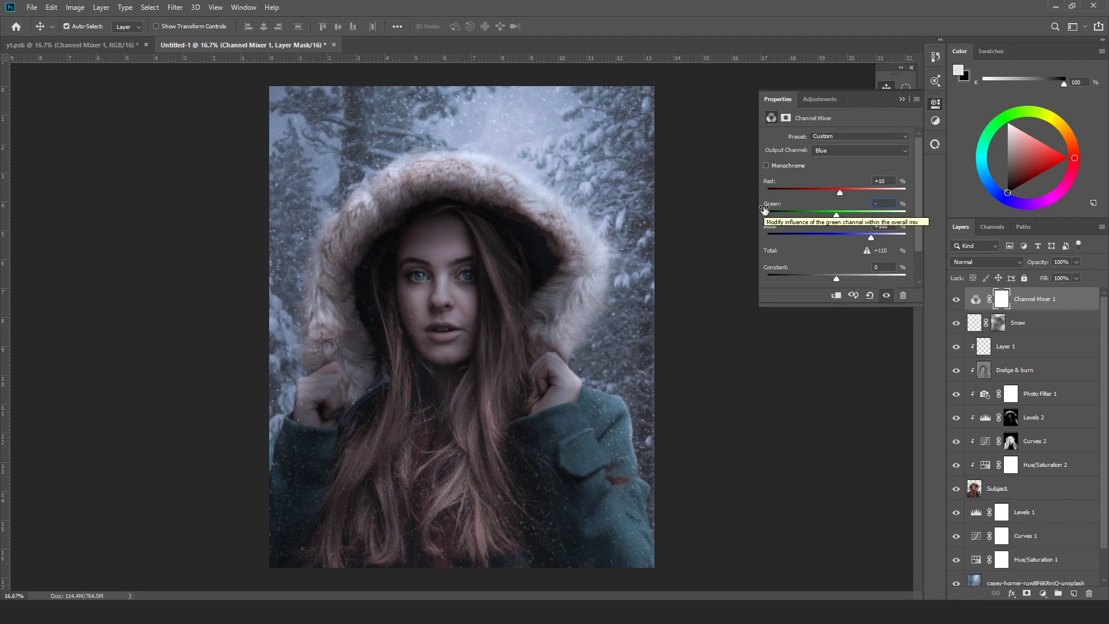
text(-18)
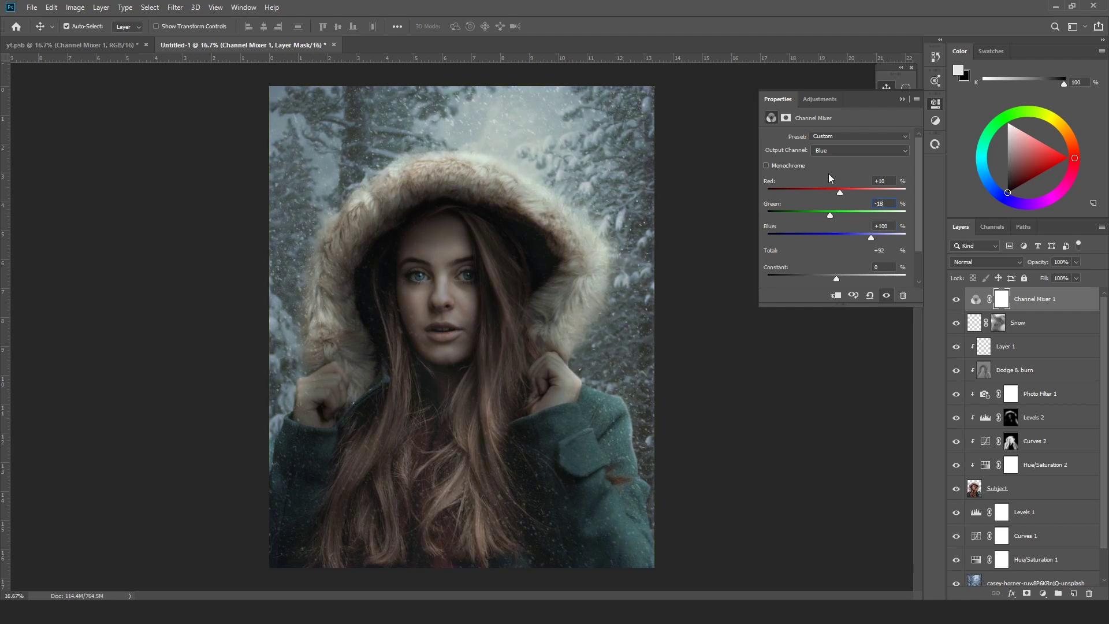
- Set the Channel Mixer's Green output to Red +7% and Blue -7%
click(835, 153)
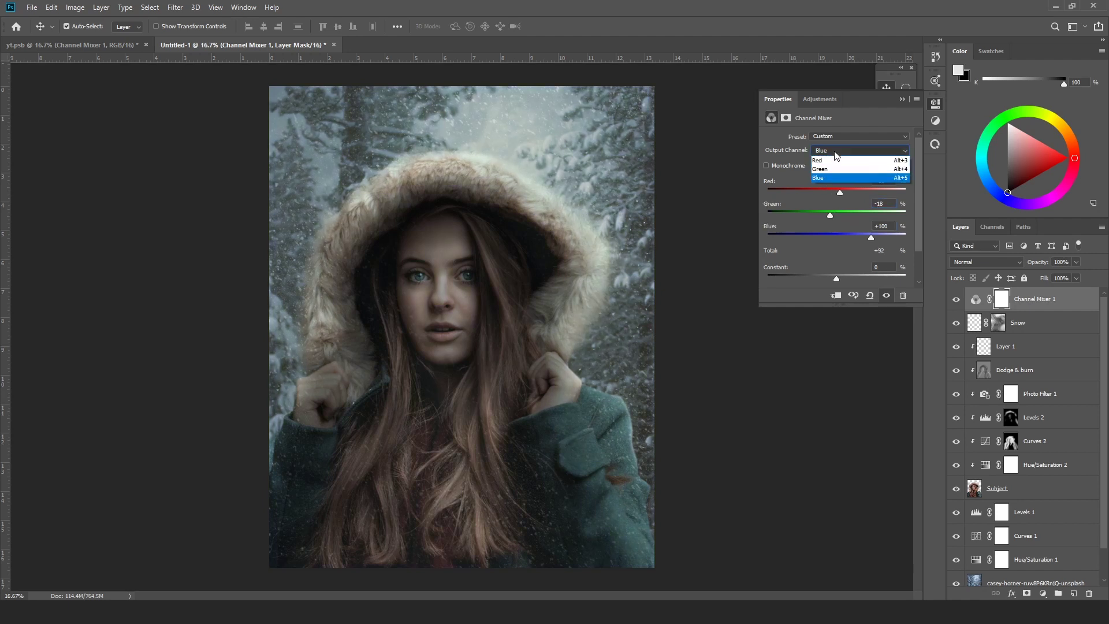
click(837, 171)
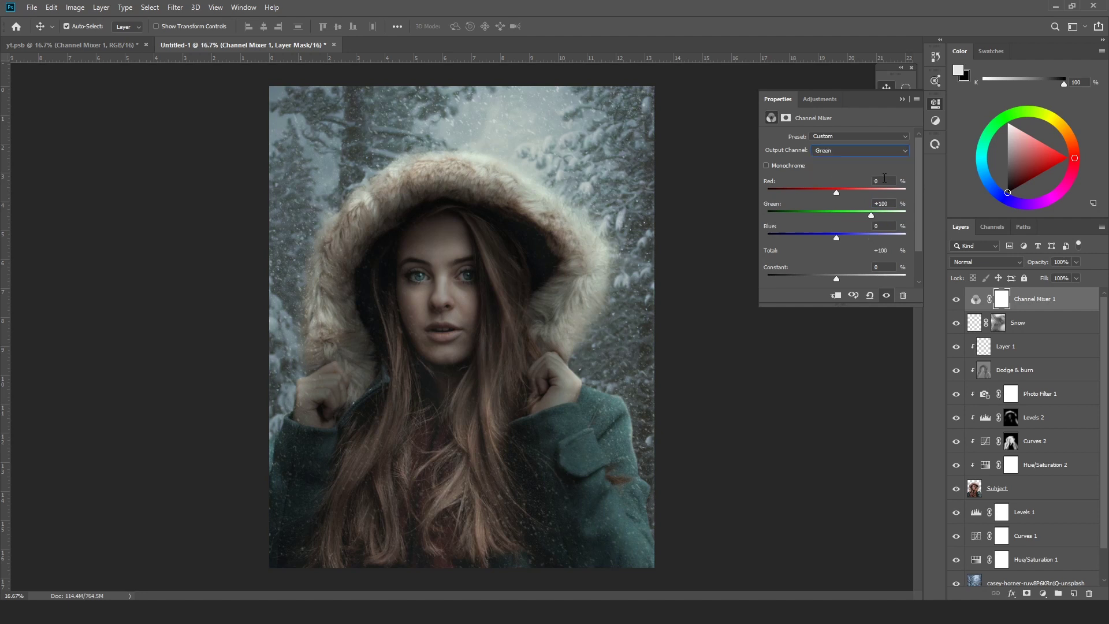
click(883, 180)
text(7)
key(Tab)
key(Tab)
text(-7)
click(900, 99)
- Toggle the Channel Mixer adjustment's visibility to compare the colour grading before and after
click(957, 300)
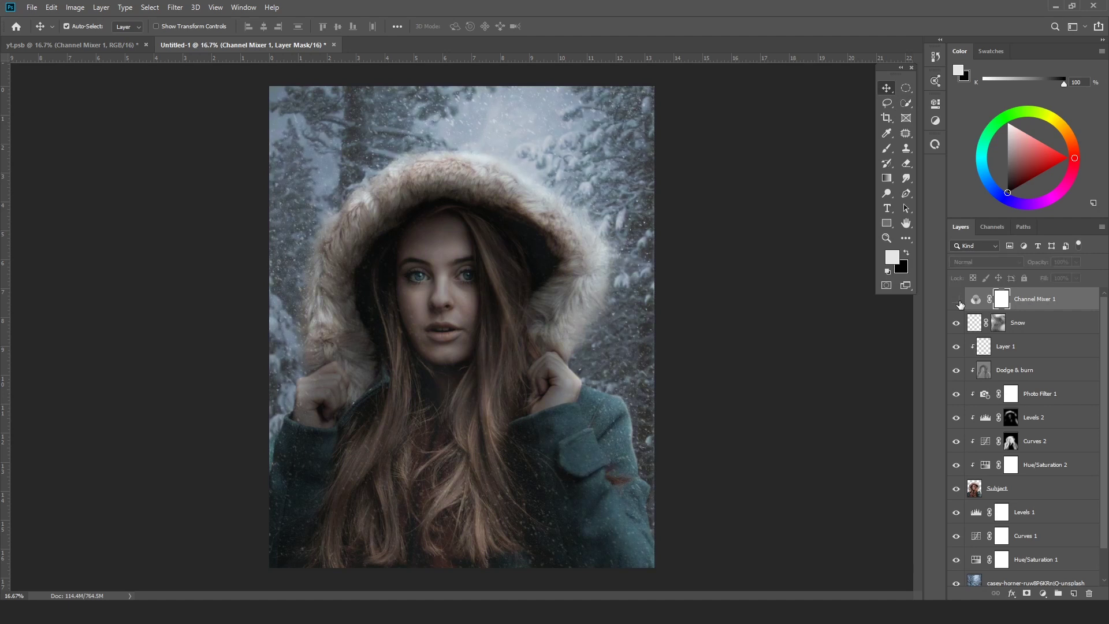
click(957, 300)
click(957, 299)
click(957, 300)
click(957, 300)
- Readjust the source percentages of the Channel Mixer's Blue output to give the image a bluer, more violet tint
double_click(975, 298)
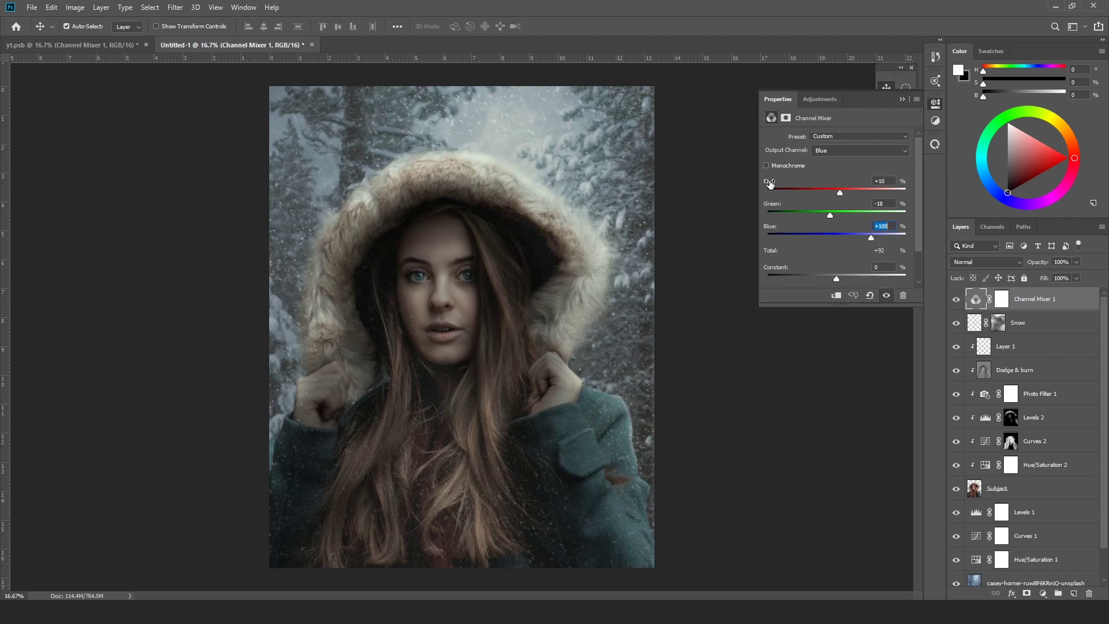
drag(770, 179, 778, 202)
key(Tab)
click(902, 101)
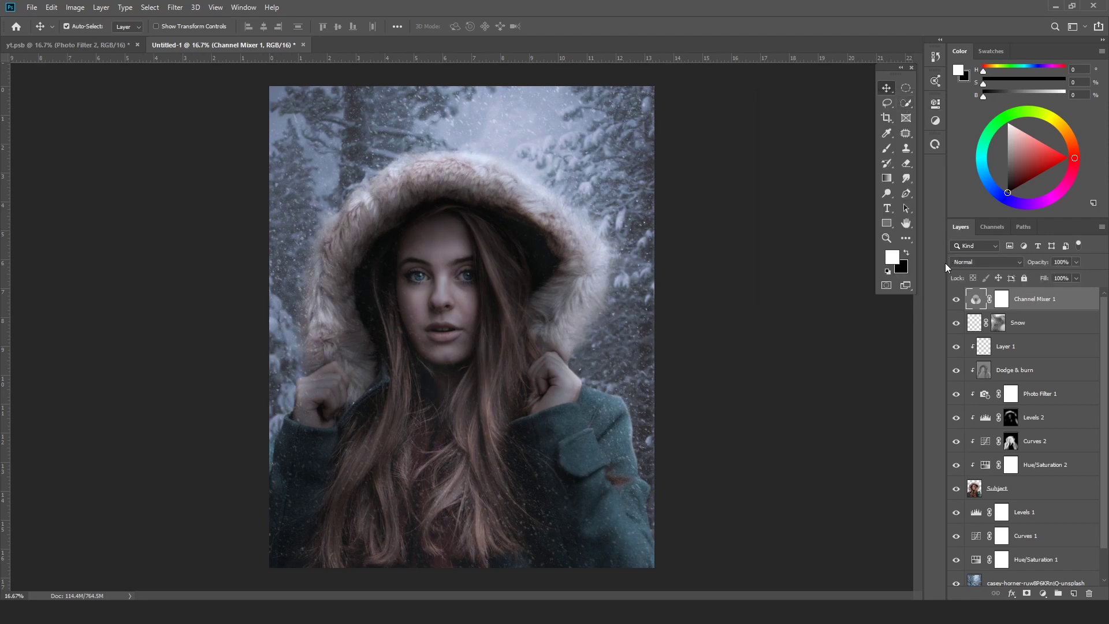
- Add a Photo Filter adjustment with Cooling Filter (LBB) above the Channel Mixer and reduce its layer opacity
click(1043, 594)
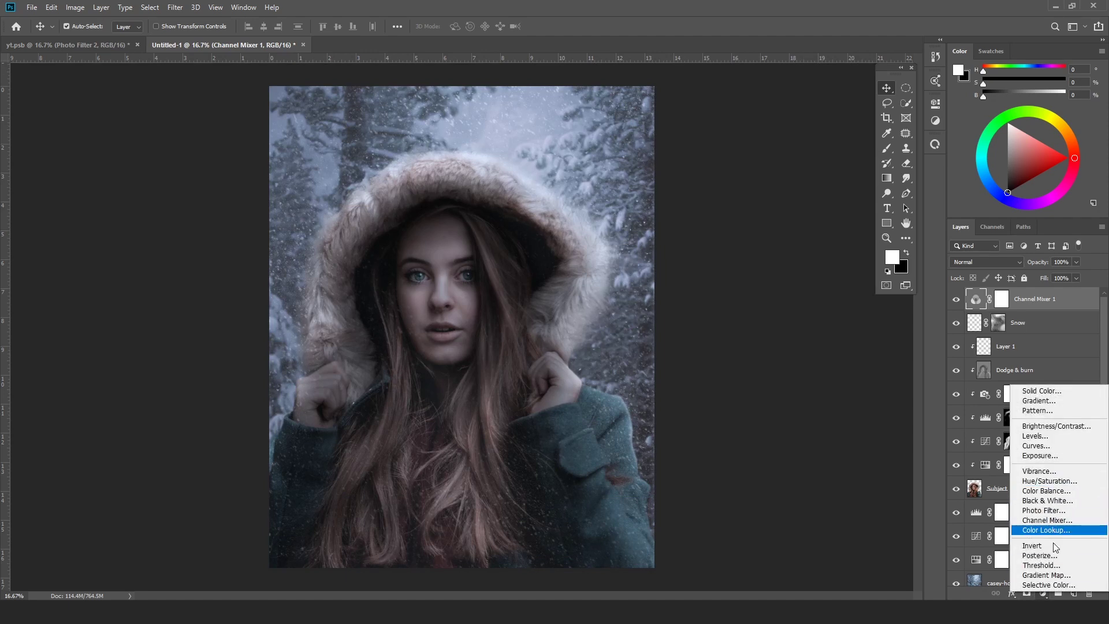
click(1043, 510)
click(834, 134)
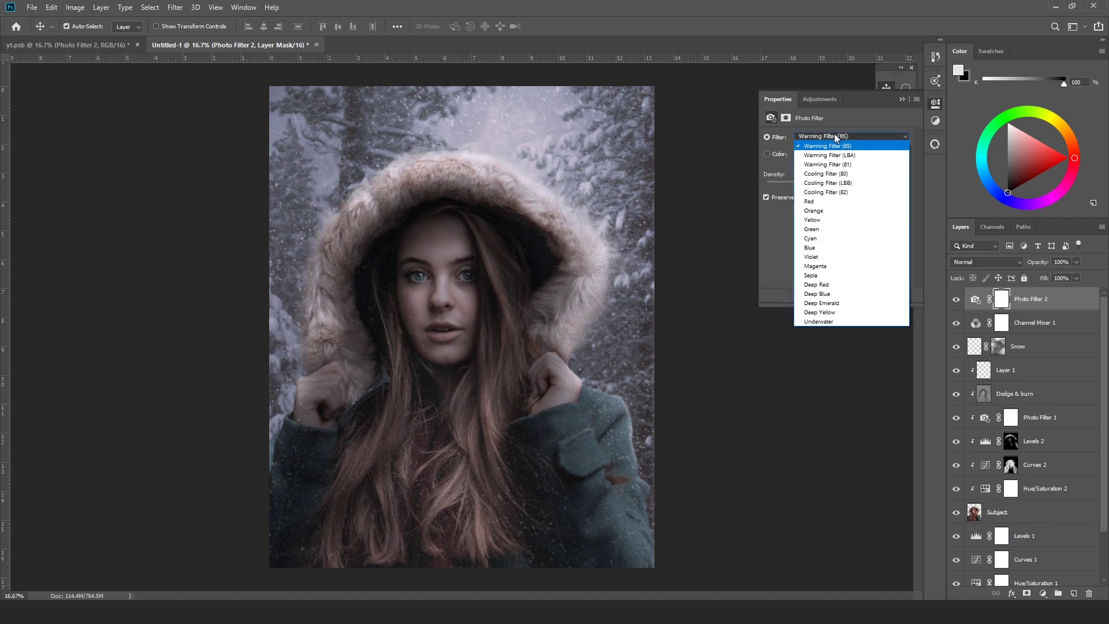
click(833, 183)
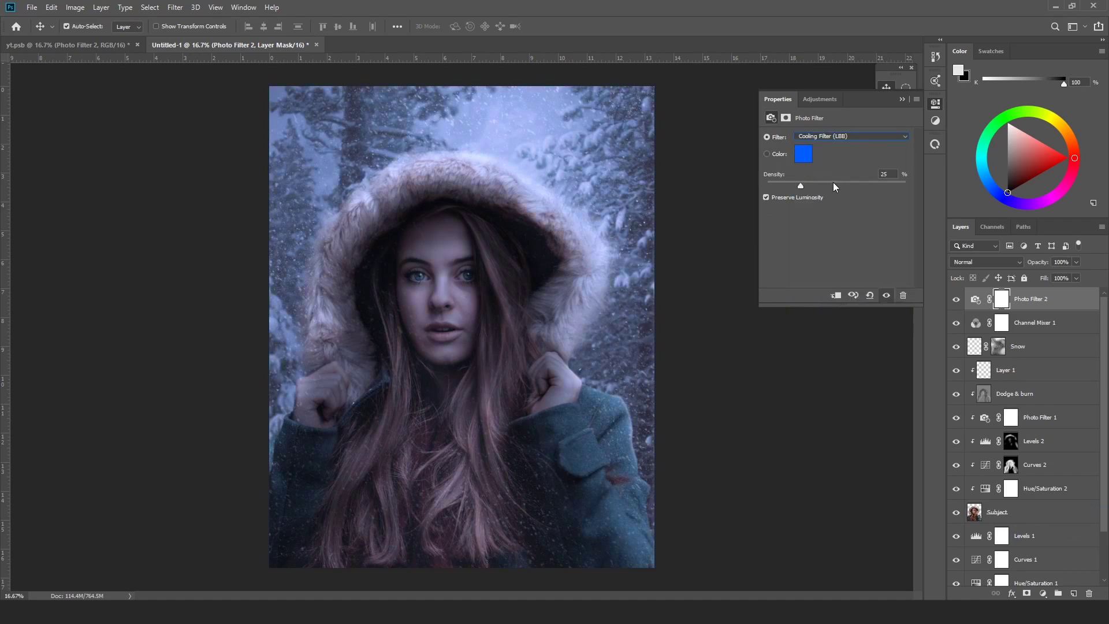
click(902, 99)
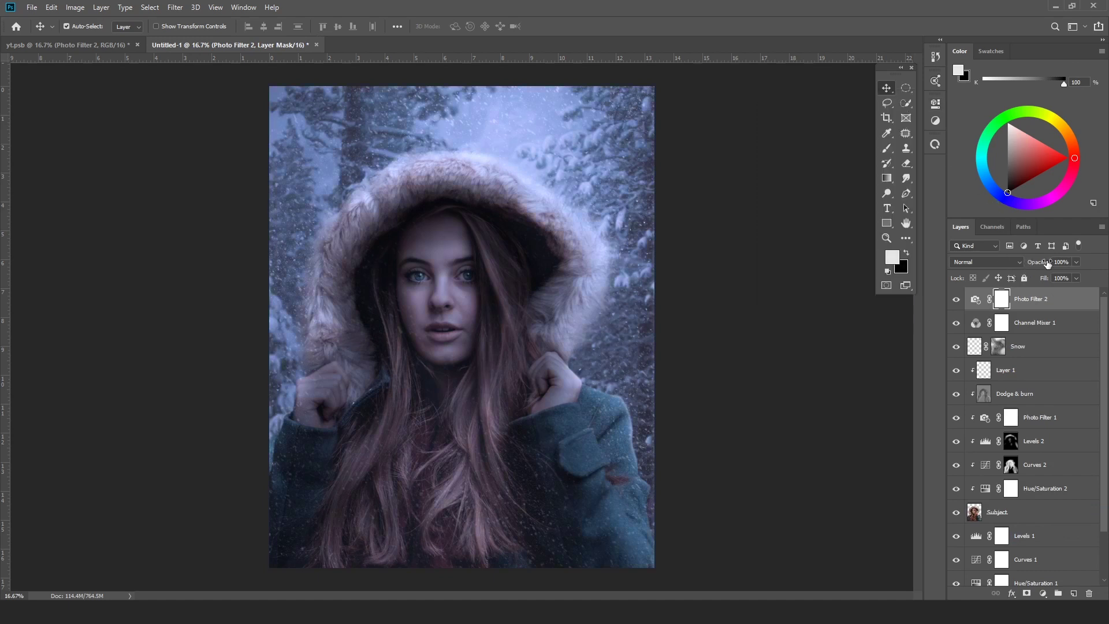
drag(1040, 262, 1020, 262)
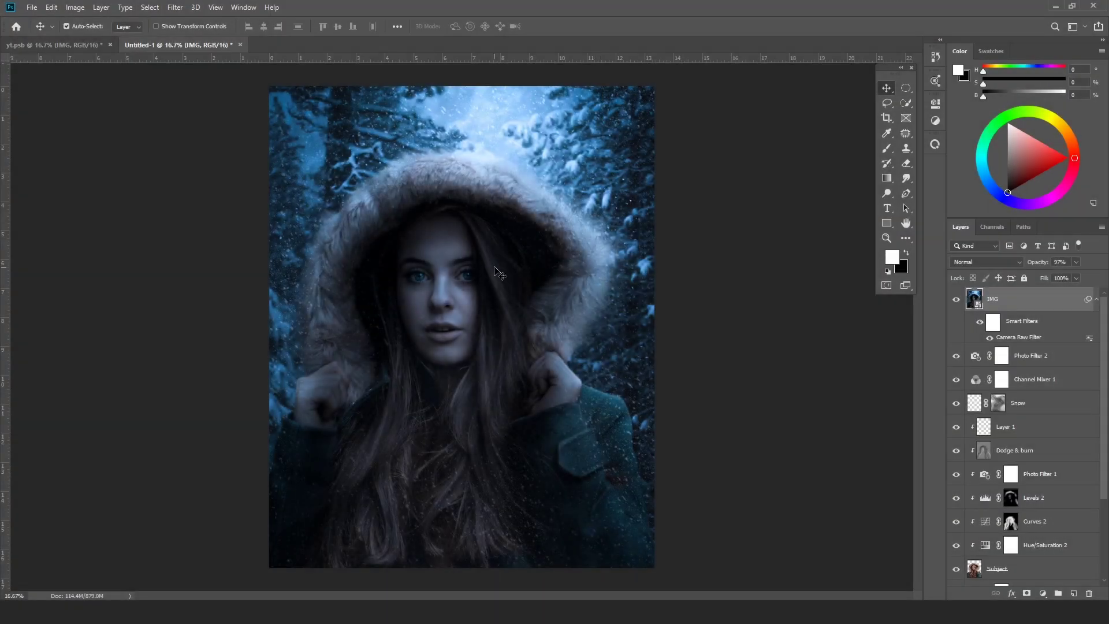
- Toggle the IMG layer's visibility to compare the image before and after the Camera Raw grading
click(956, 299)
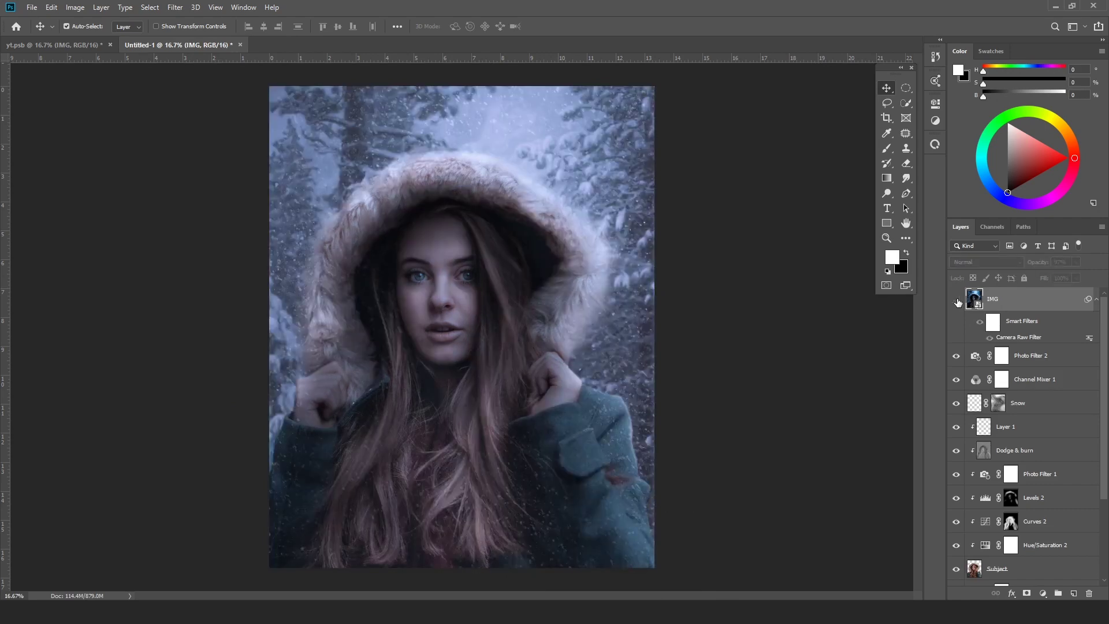
click(956, 299)
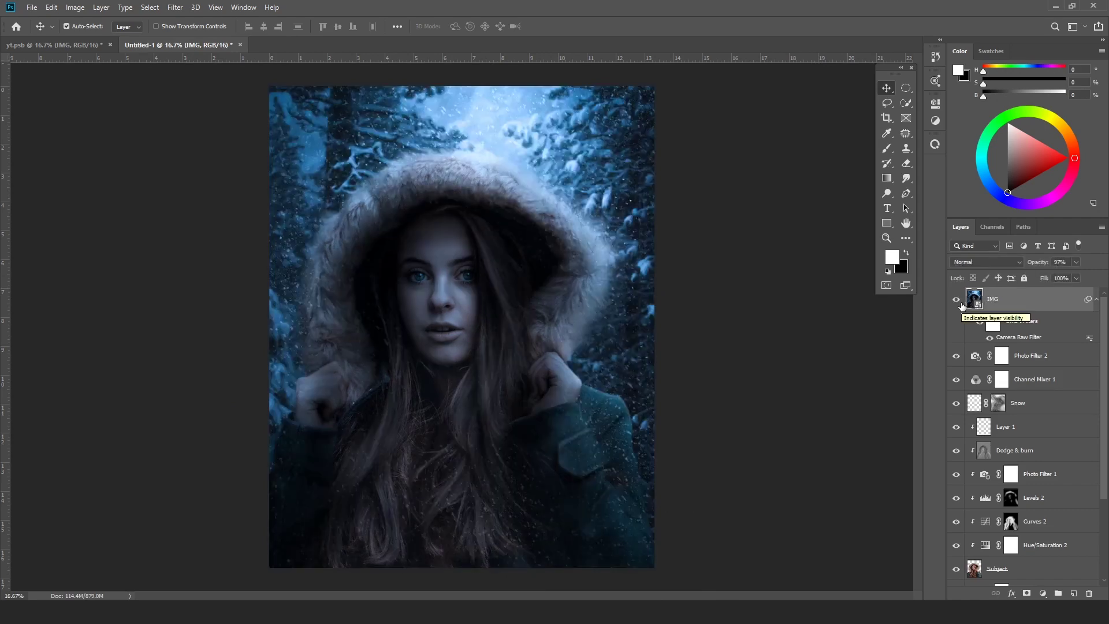
- Add a Curves adjustment above the IMG layer, anchoring the RGB curve near its midpoint and slightly raising the black point to fade the shadows
click(1044, 594)
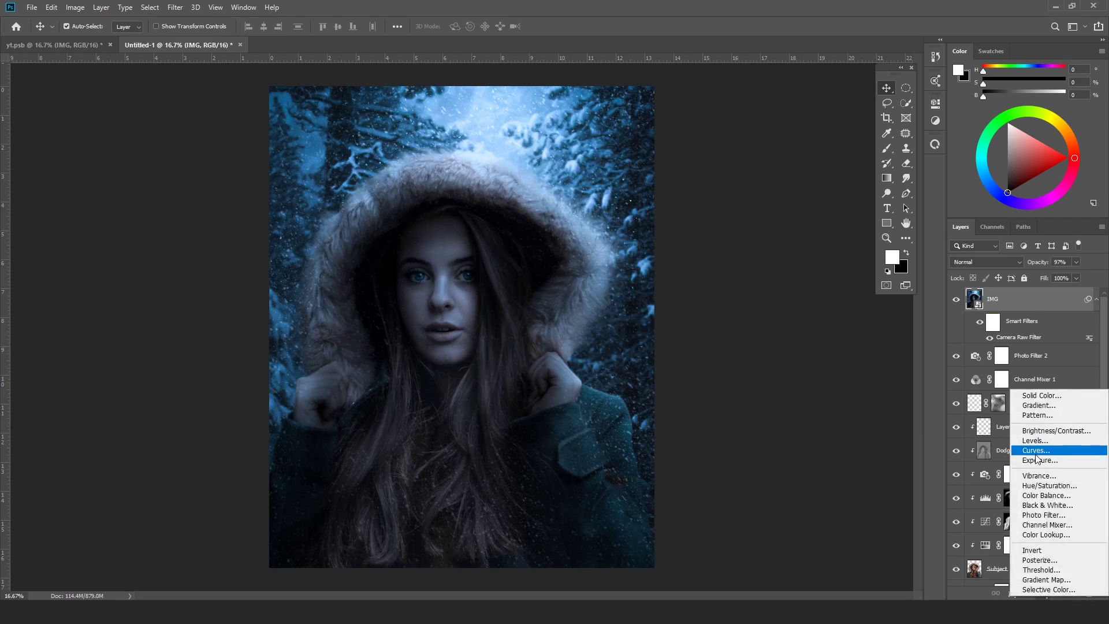
click(1037, 450)
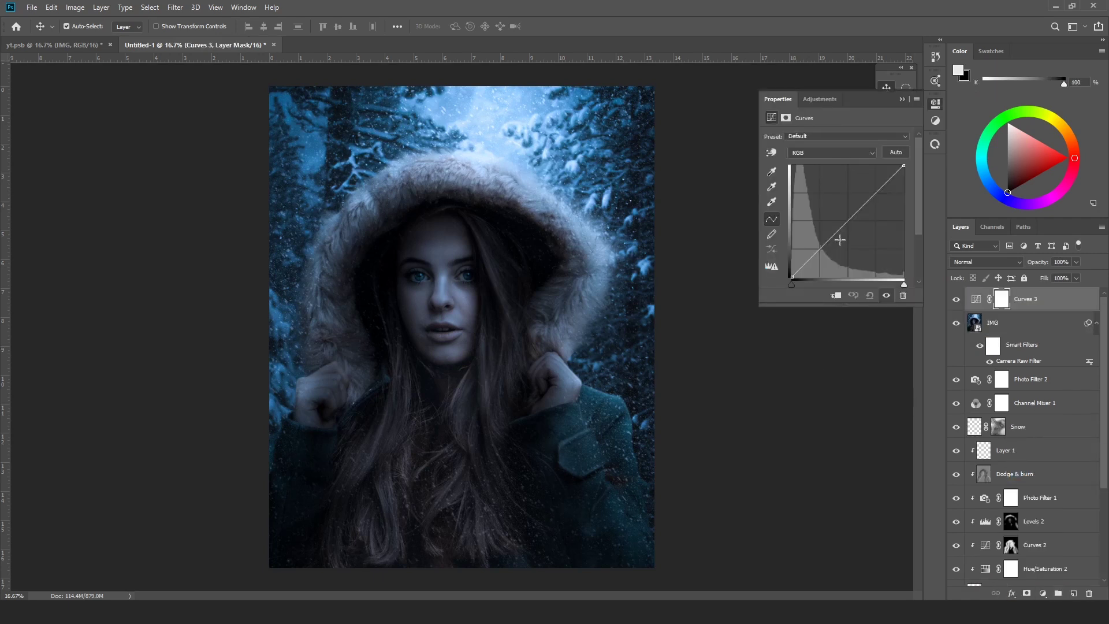
click(844, 228)
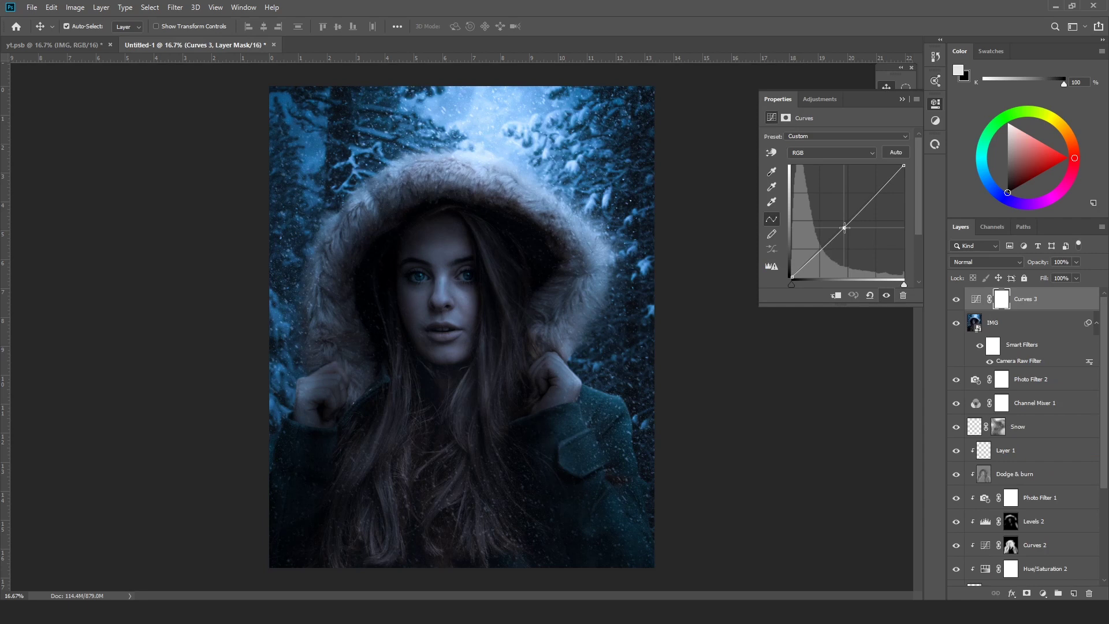
drag(792, 277, 785, 272)
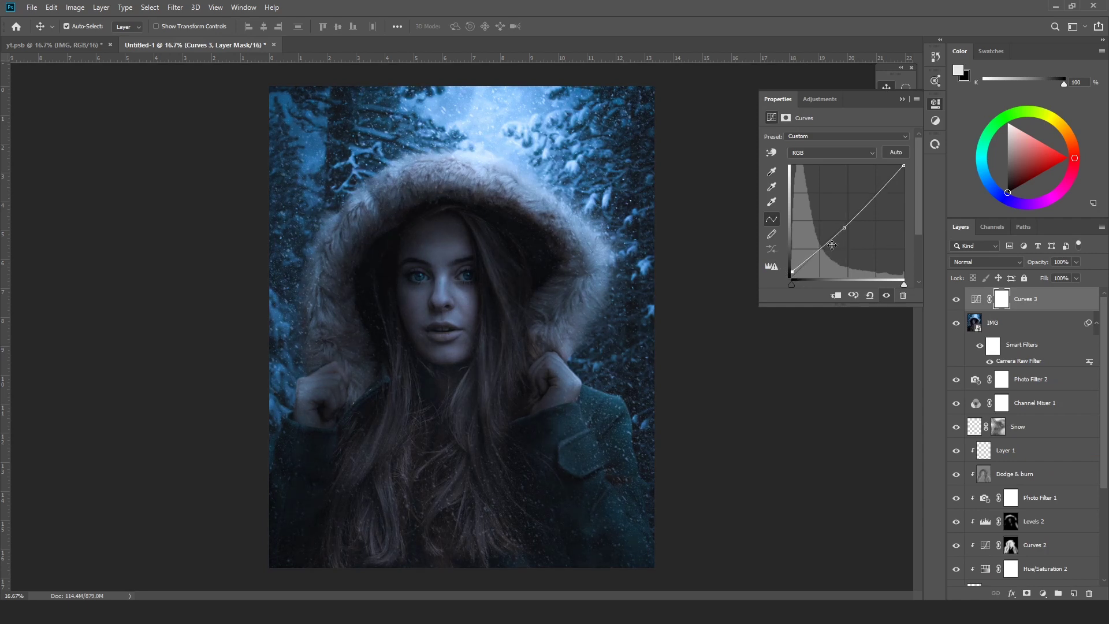
click(904, 166)
drag(905, 163, 905, 159)
click(901, 99)
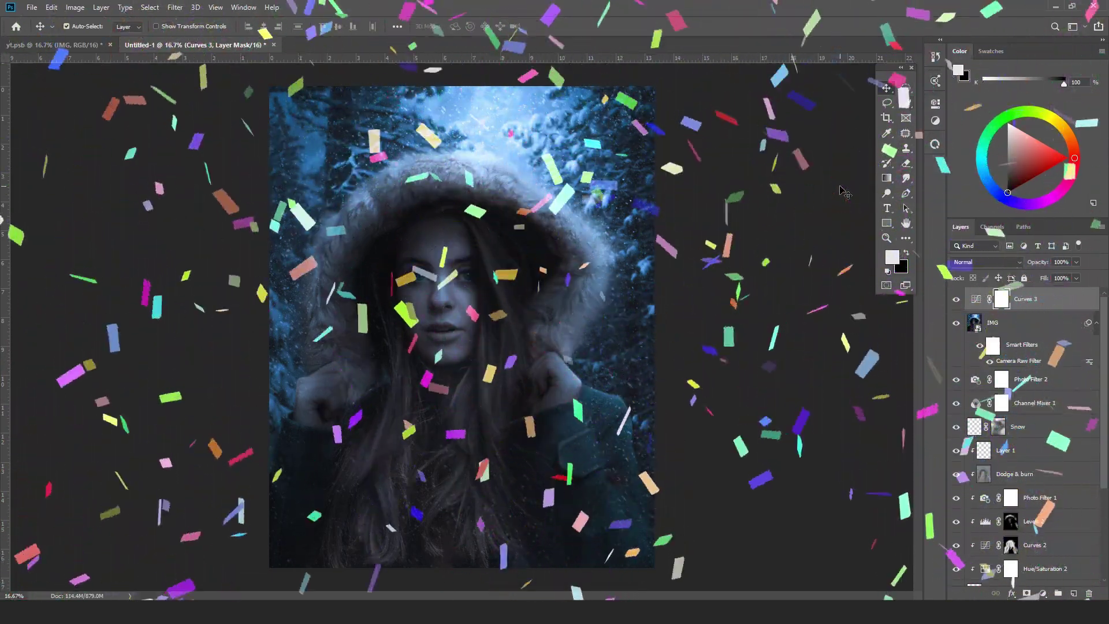